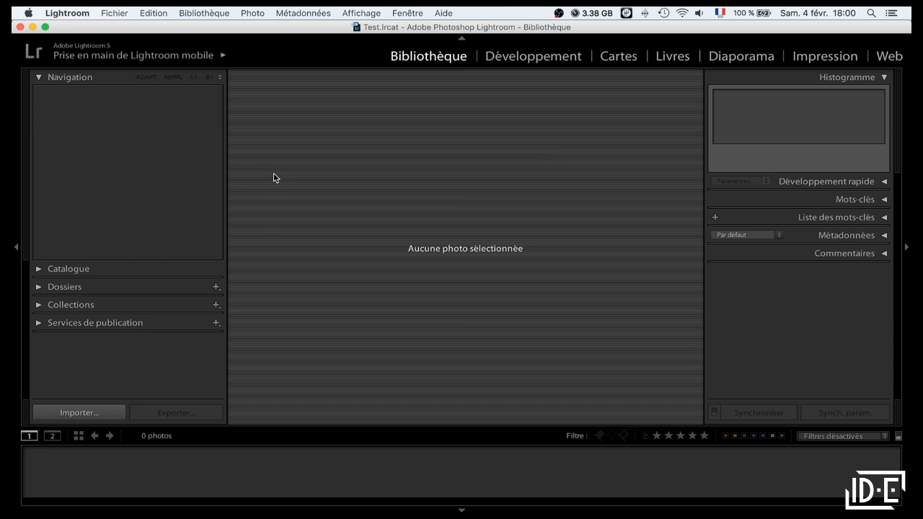
Step: Add the existing folder "2017-01-30 _ Test" from Bureau > Tuto Lightroom > Test > Image to the library's folders
left_click(54, 289)
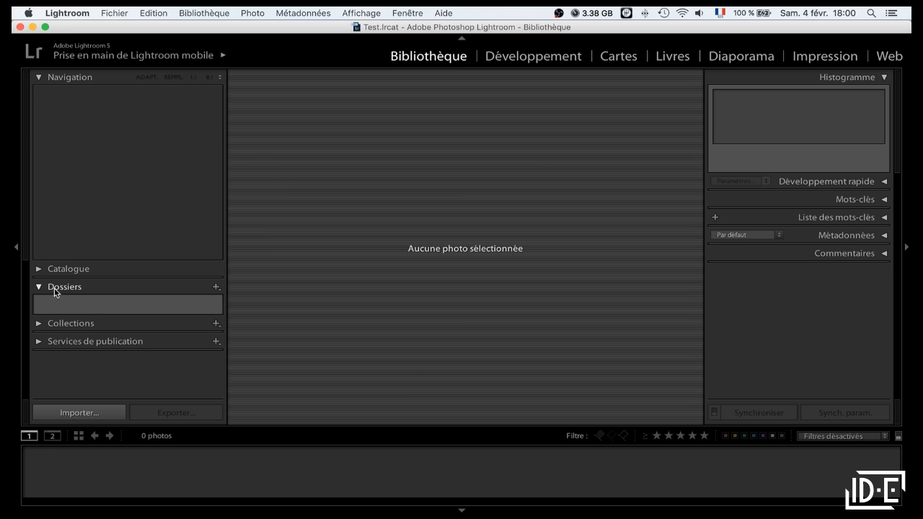
left_click(214, 288)
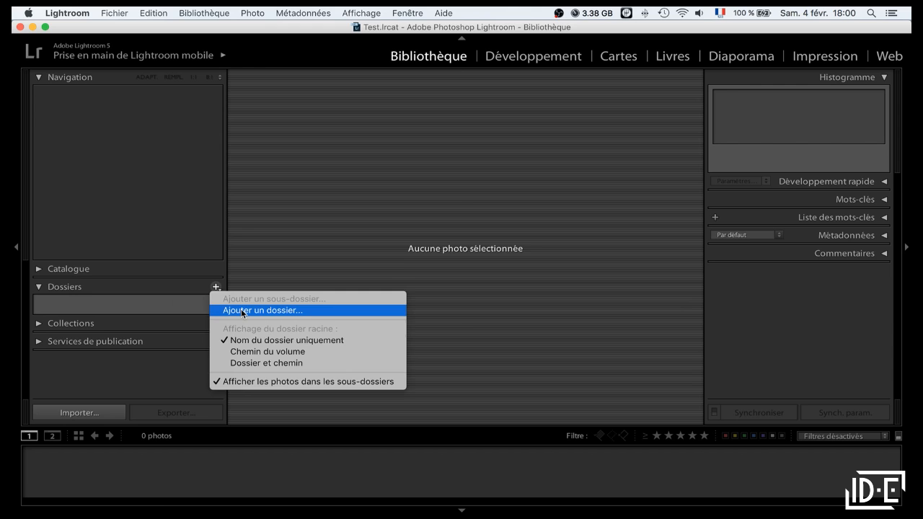
left_click(240, 309)
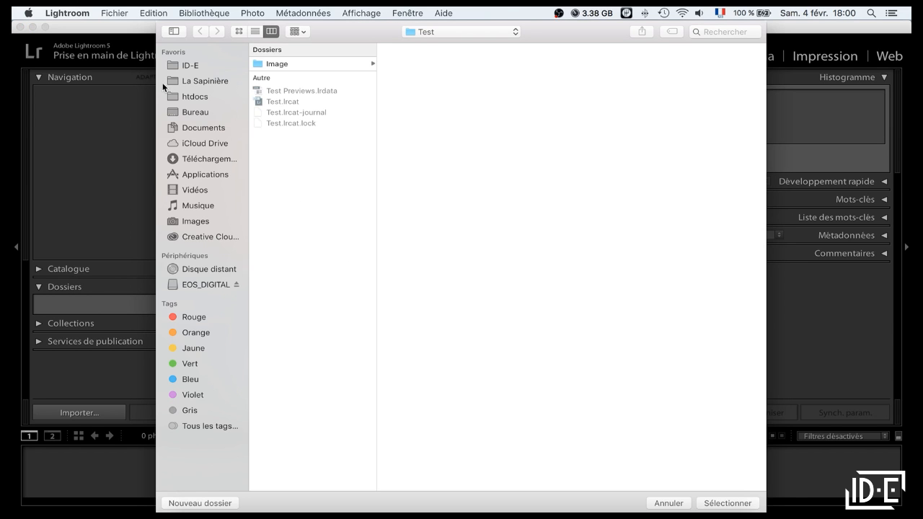
left_click(203, 113)
left_click(287, 85)
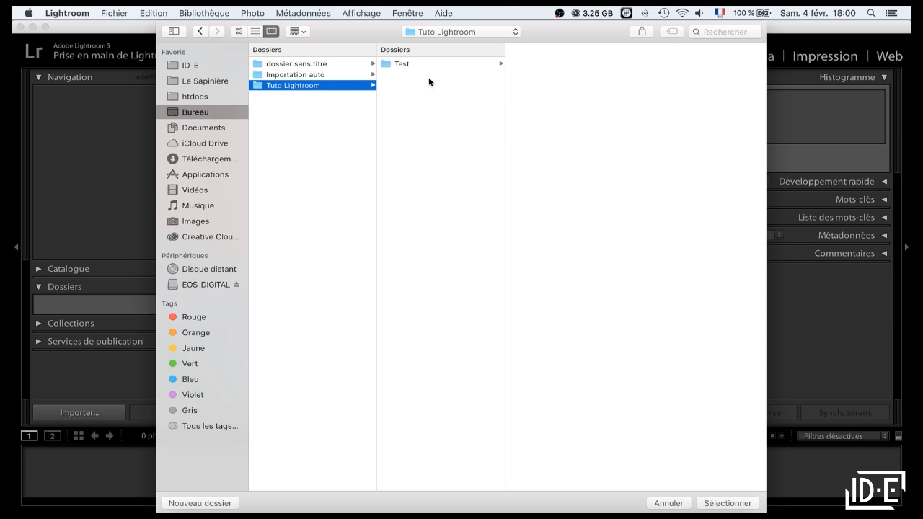
left_click(413, 64)
left_click(569, 66)
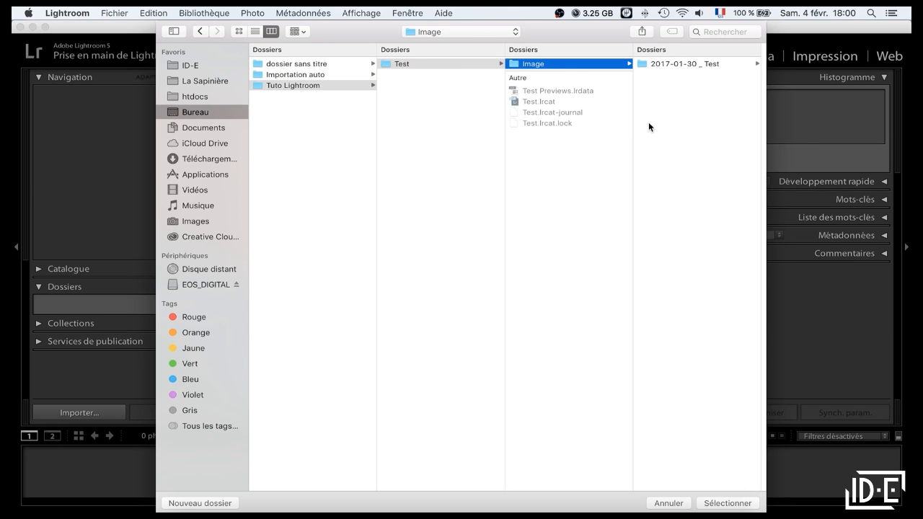
left_click(687, 63)
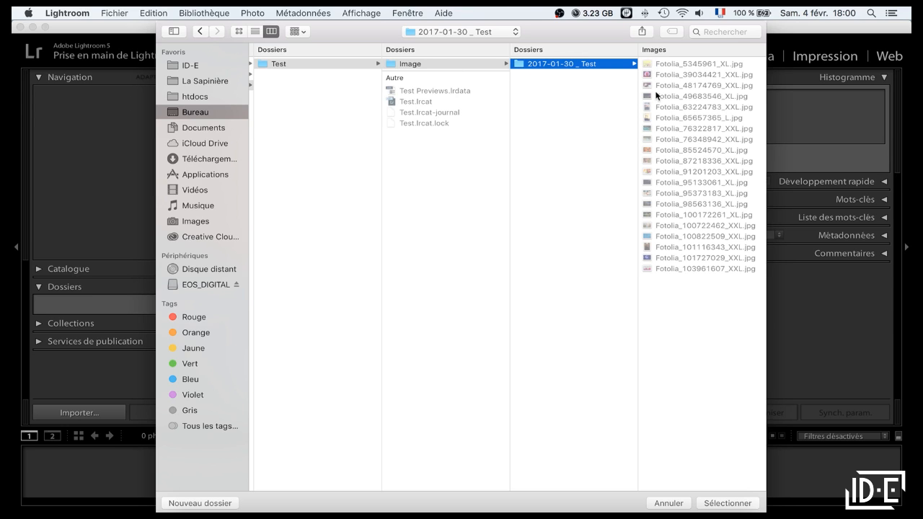
left_click(727, 503)
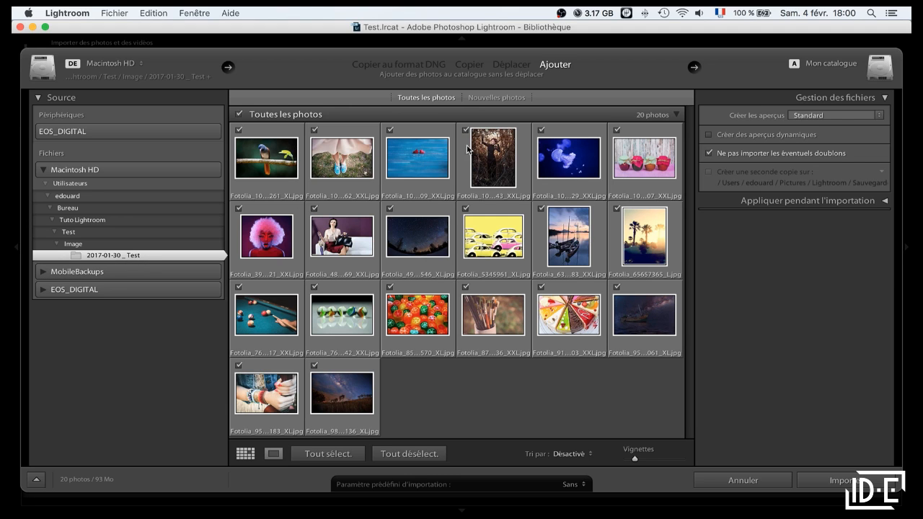
Step: Deselect and reselect all photos of the "2017-01-30 _ Test" folder, and import them into the catalogue
left_click(239, 114)
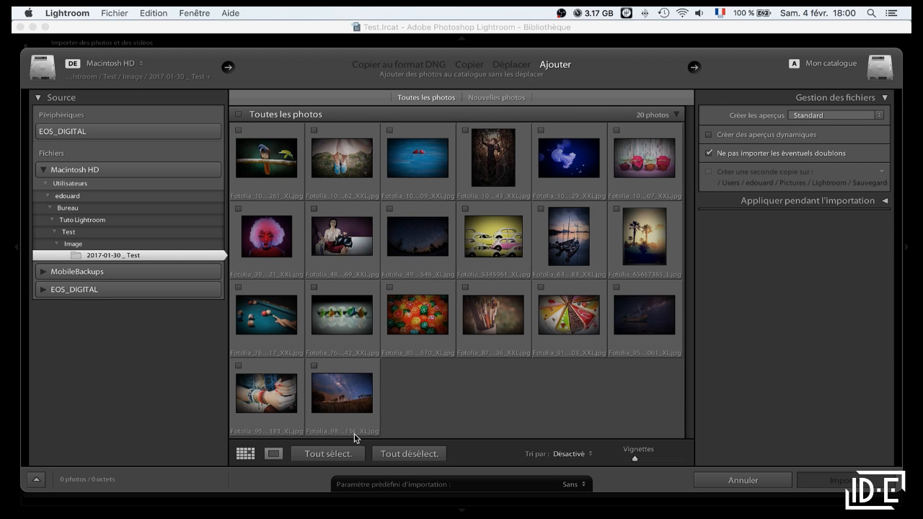
left_click(337, 454)
left_click(407, 454)
left_click(350, 454)
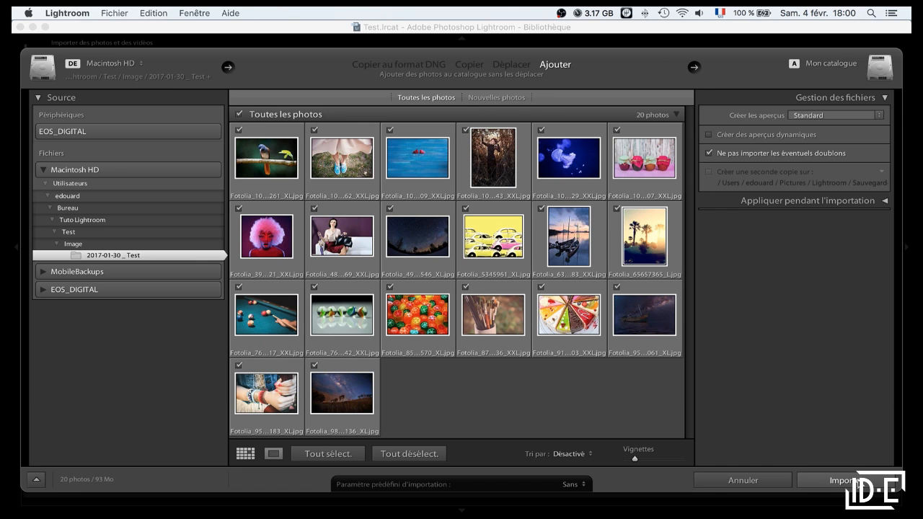
left_click(843, 481)
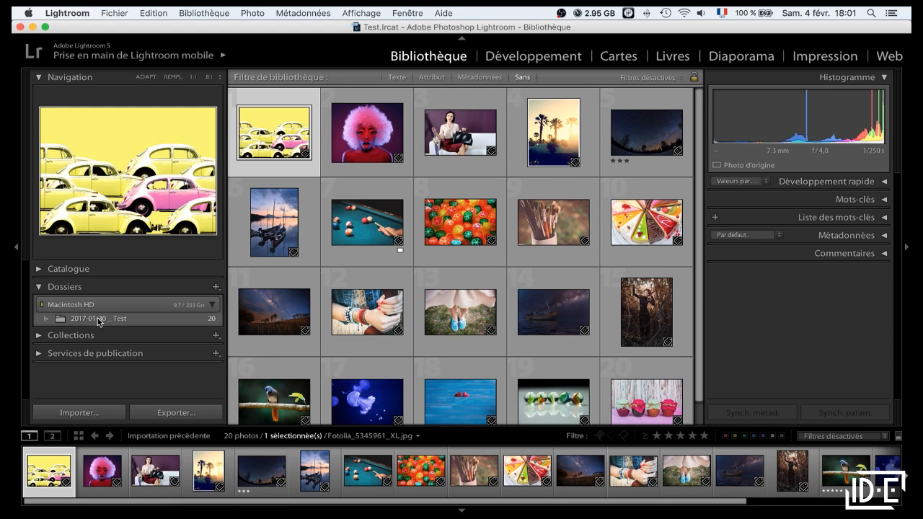
Step: Create a folder named "2017-02-04 _ Test" inside the Image folder and add it to the library's folders
left_click(51, 323)
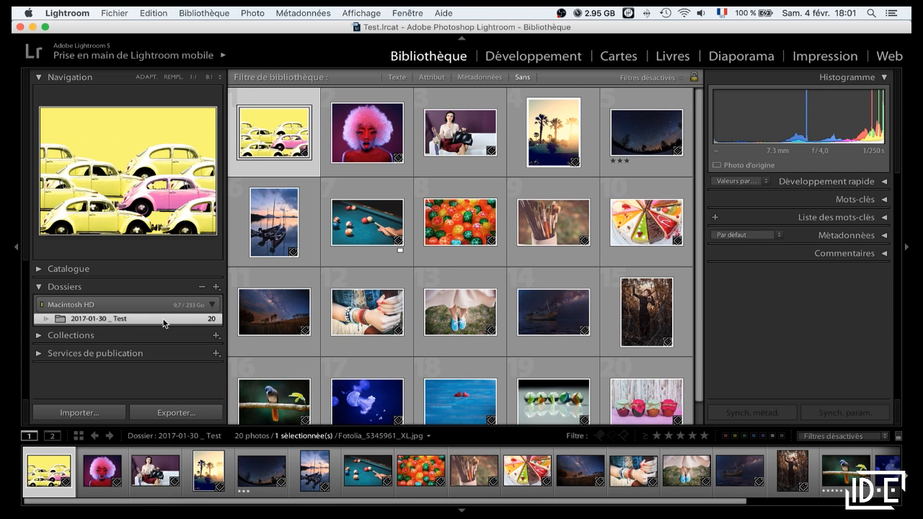
left_click(215, 287)
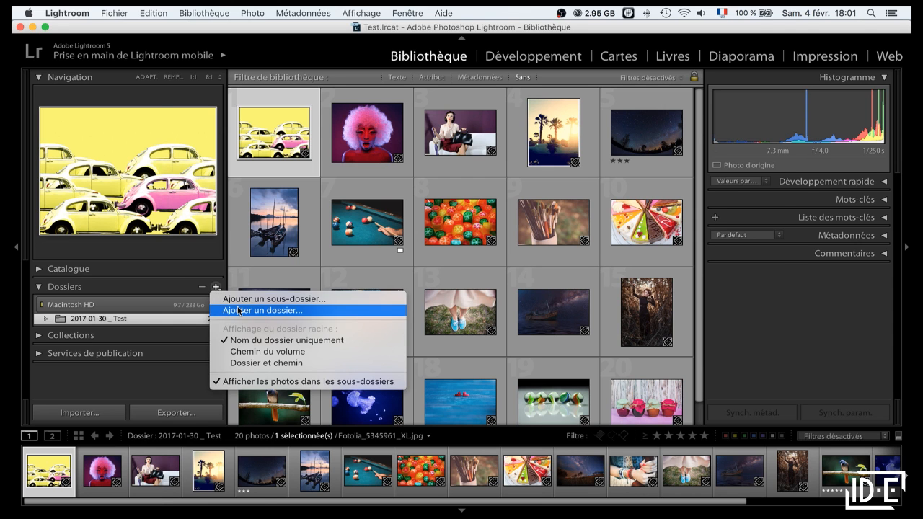
left_click(239, 310)
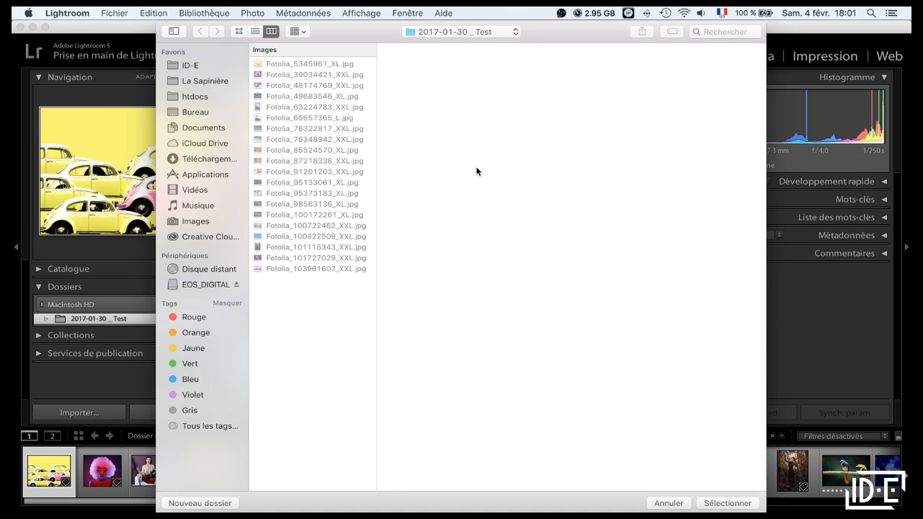
left_click(468, 31)
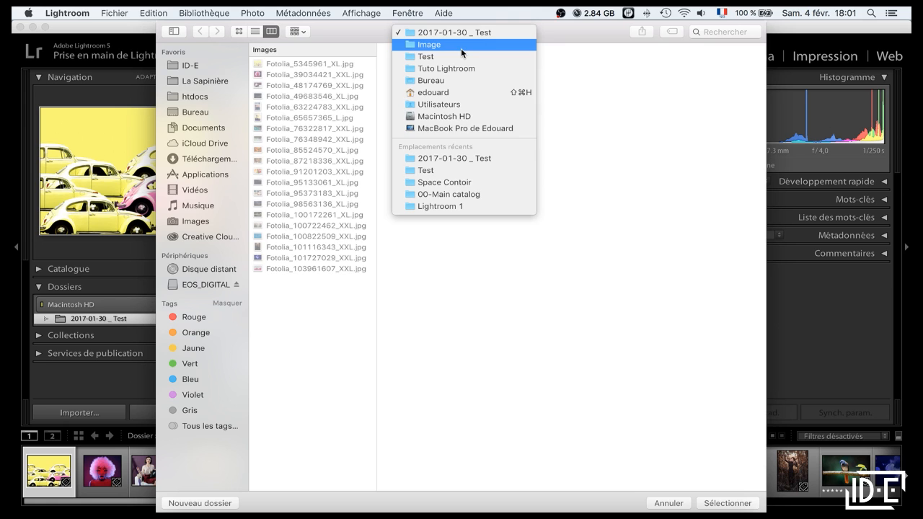
left_click(461, 48)
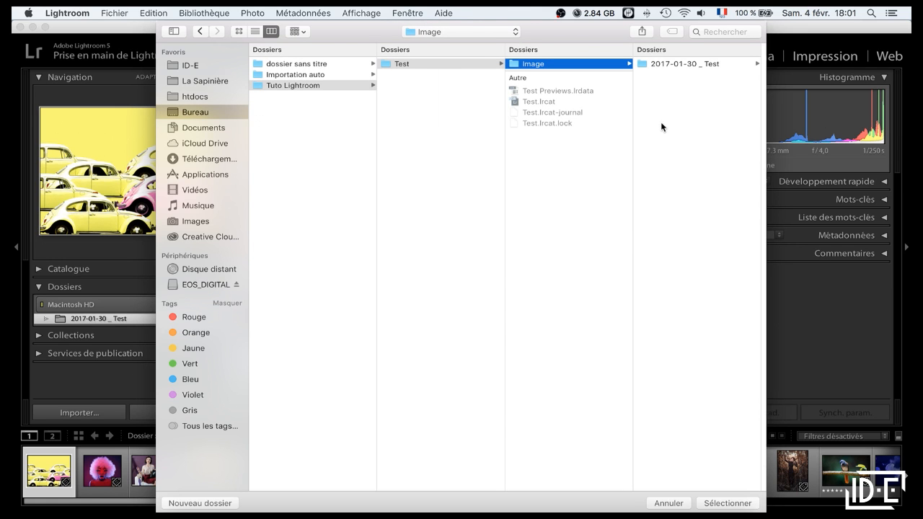
left_click(213, 503)
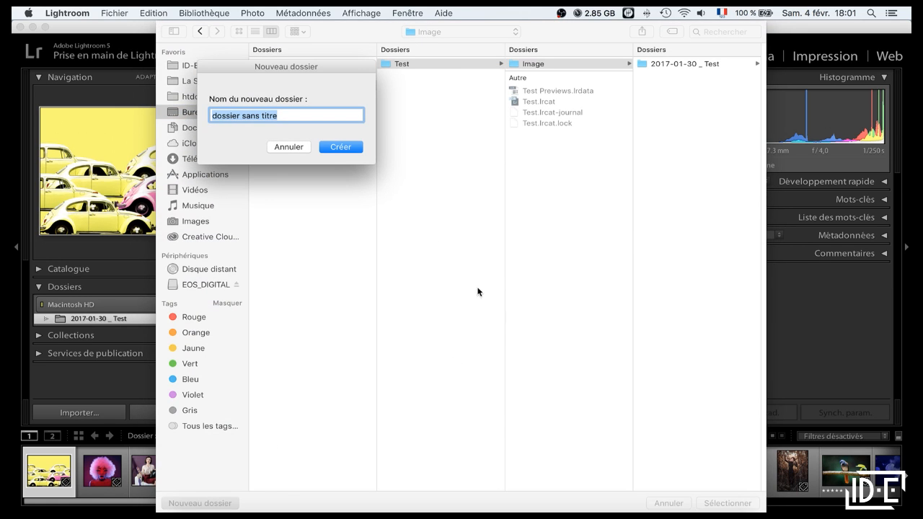
type("2017-02-04 _ Test")
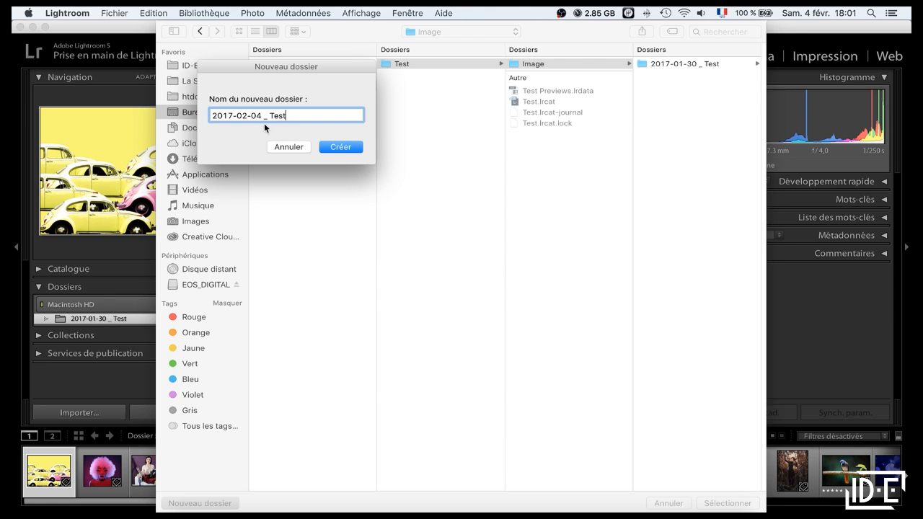
left_click(344, 147)
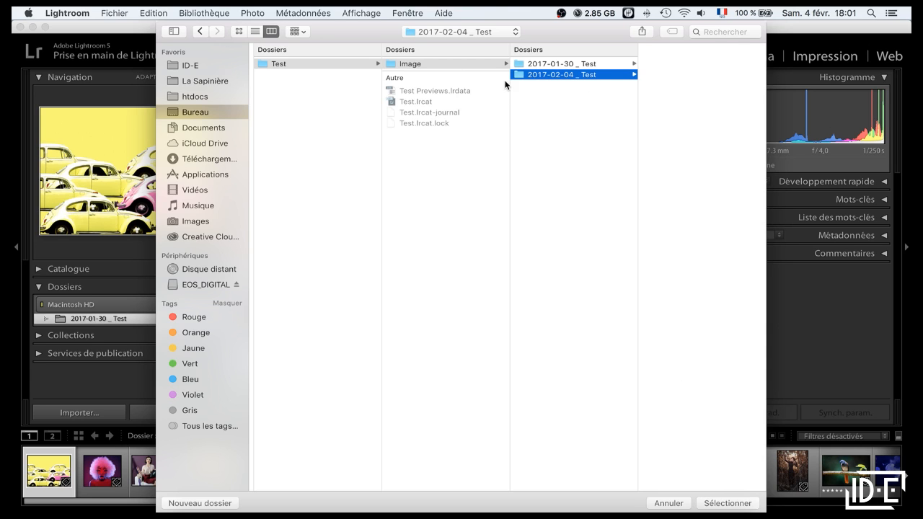
left_click(711, 506)
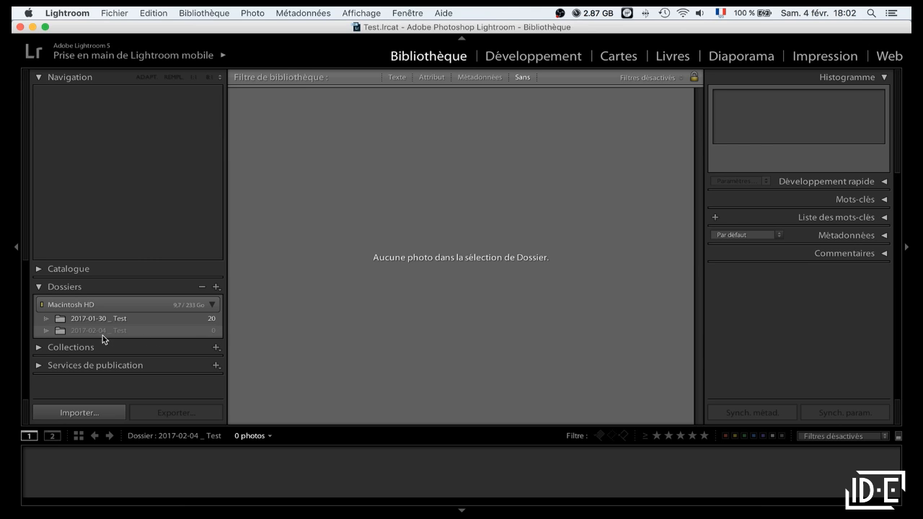
Step: Start a photo import for the "2017-02-04 _ Test" folder with the EOS_DIGITAL card's DCIM/100EOS5D folder as source
left_click(210, 333)
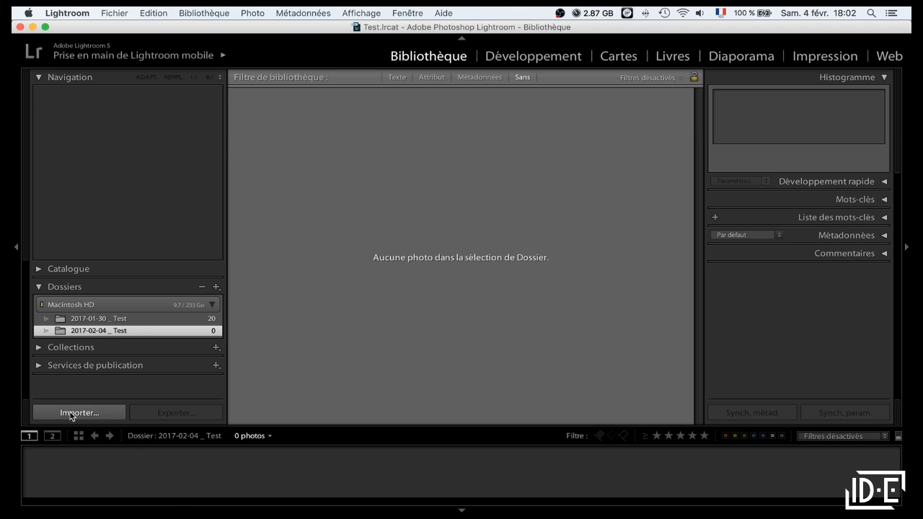
left_click(112, 13)
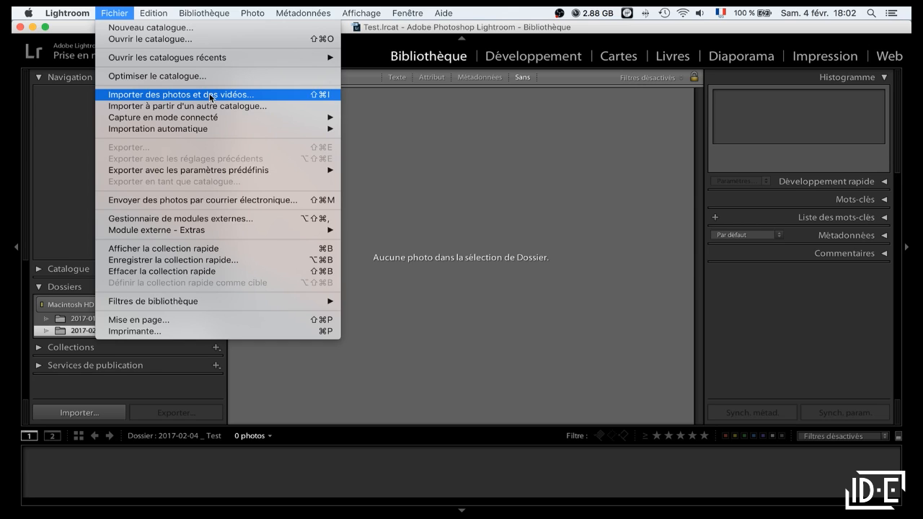
left_click(323, 99)
left_click(370, 106)
key("super+shift+i")
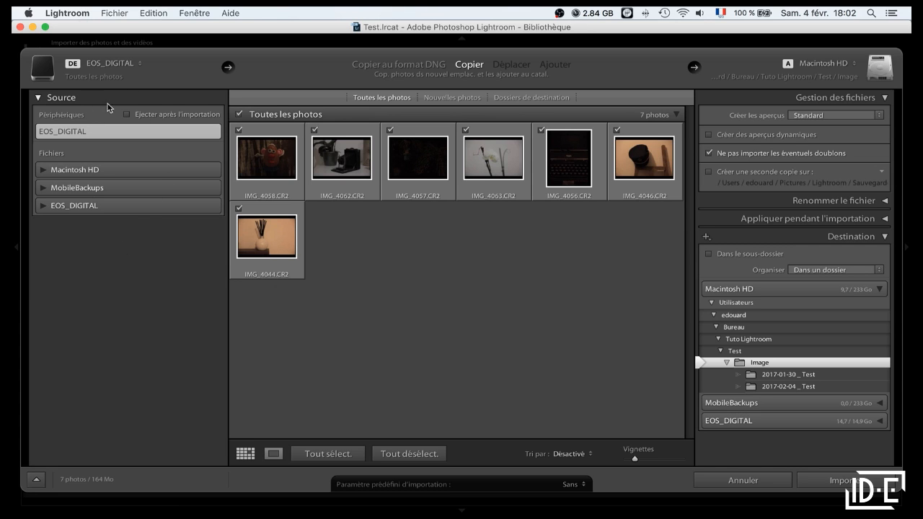
left_click(44, 207)
left_click(48, 219)
left_click(108, 231)
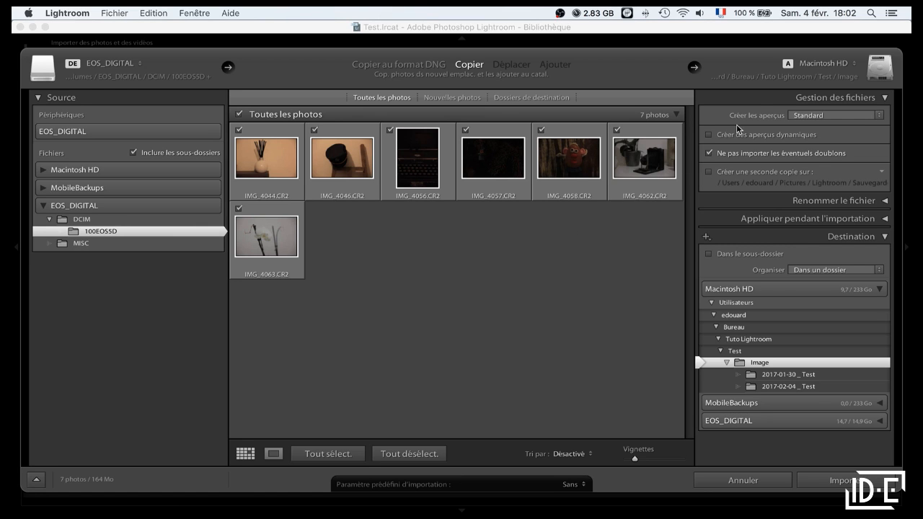
Step: Set "2017-02-04 _ Test" as the destination, try the Copier au format DNG mode, and import the card's photos with Copier
left_click(794, 387)
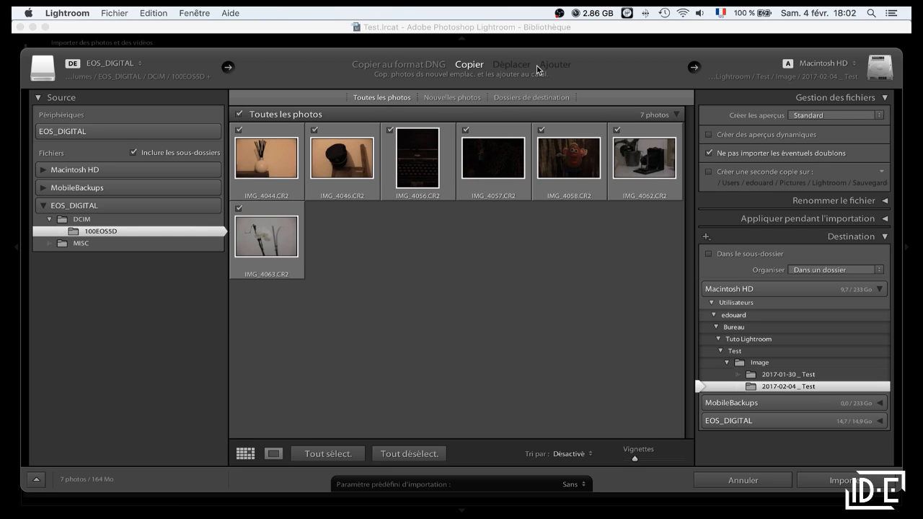
left_click(422, 68)
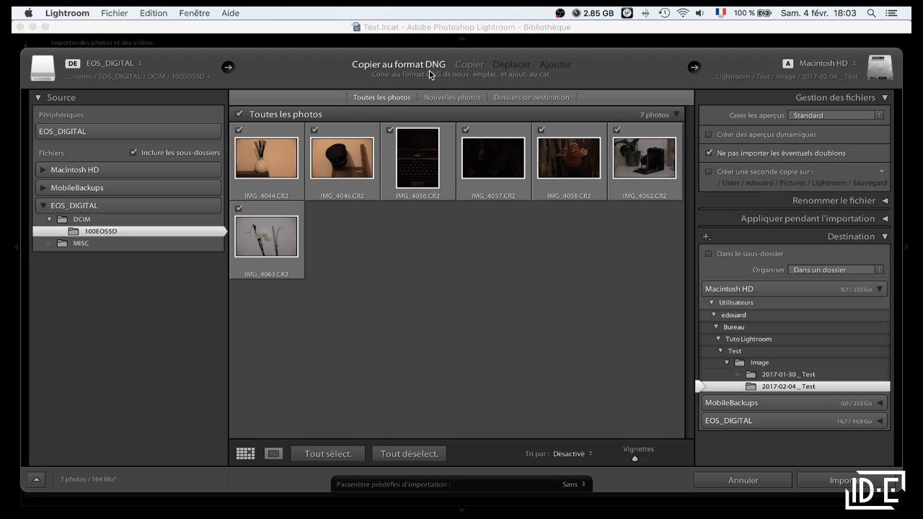
left_click(469, 67)
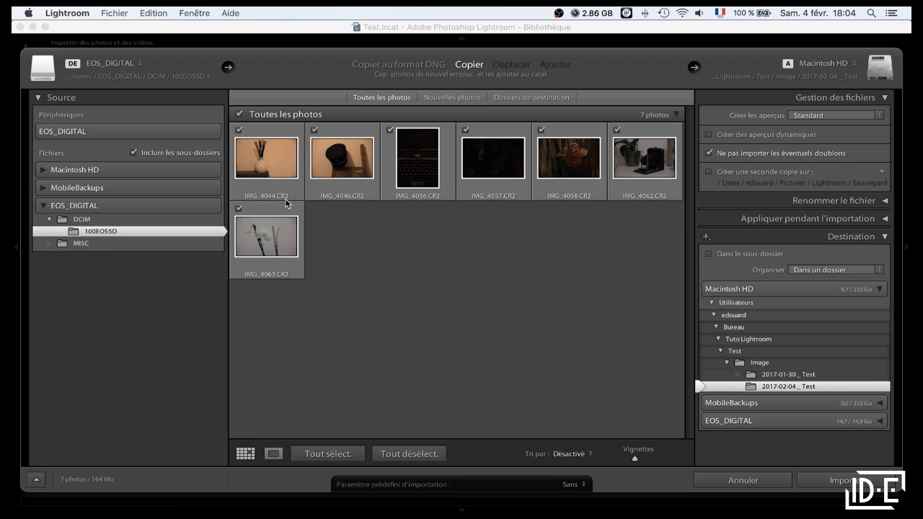
mouse_move(286, 203)
mouse_move(581, 188)
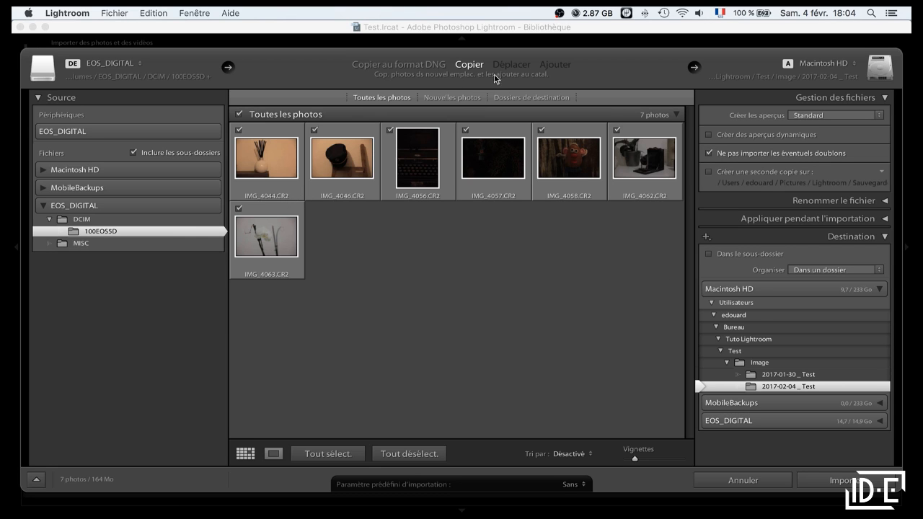
left_click(399, 65)
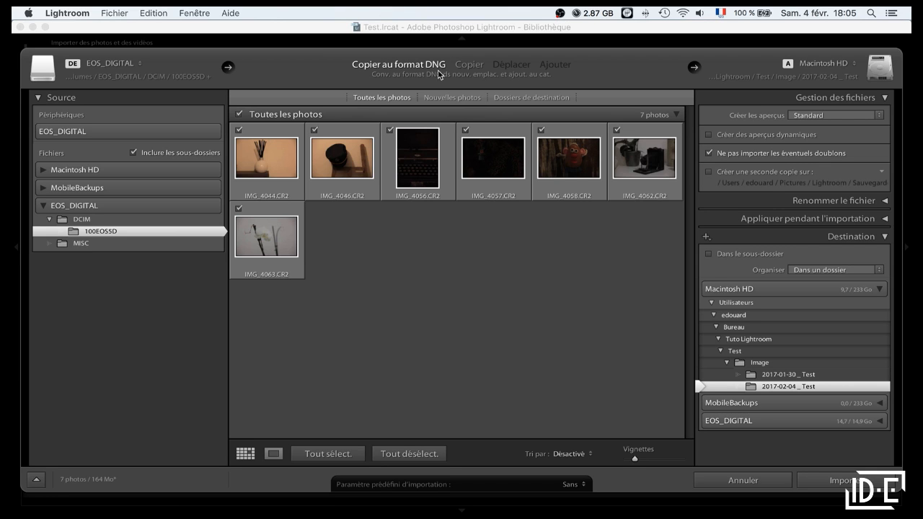
left_click(476, 64)
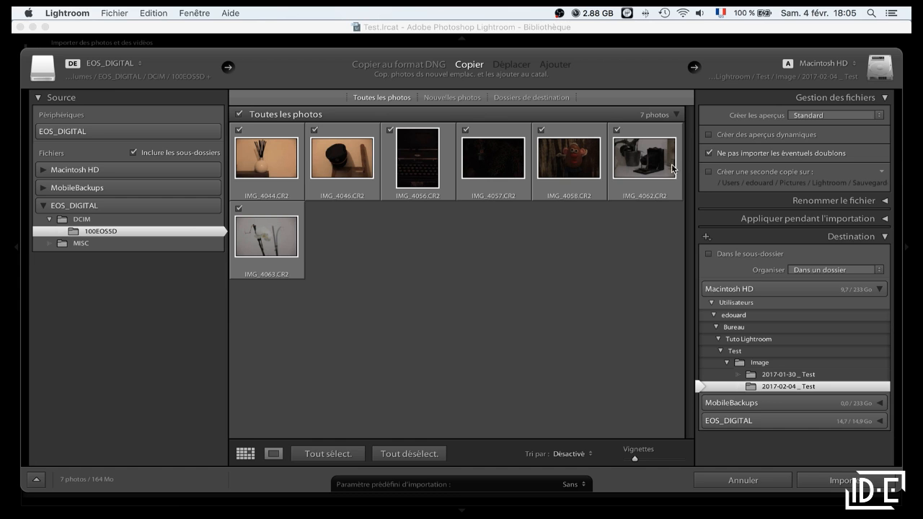
left_click(835, 482)
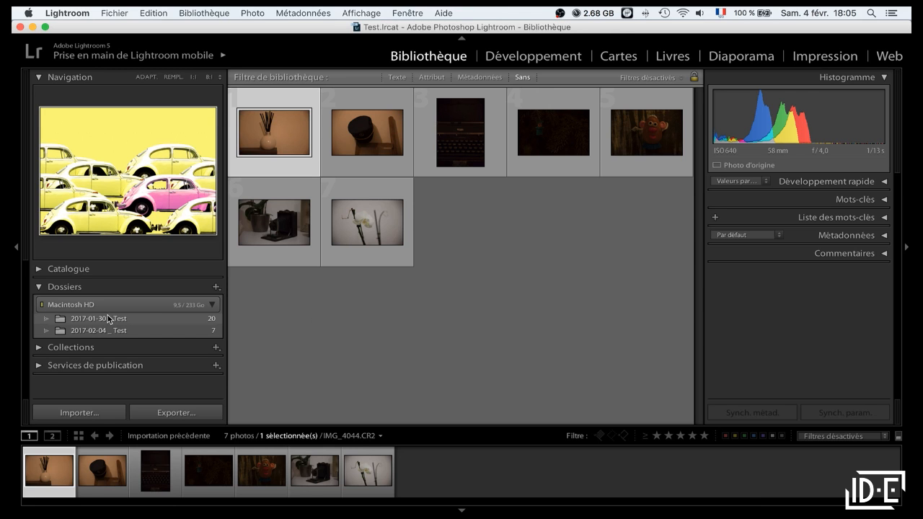
Step: Create a folder named "importation automatique" inside the Image folder while adding a folder to the library
left_click(216, 288)
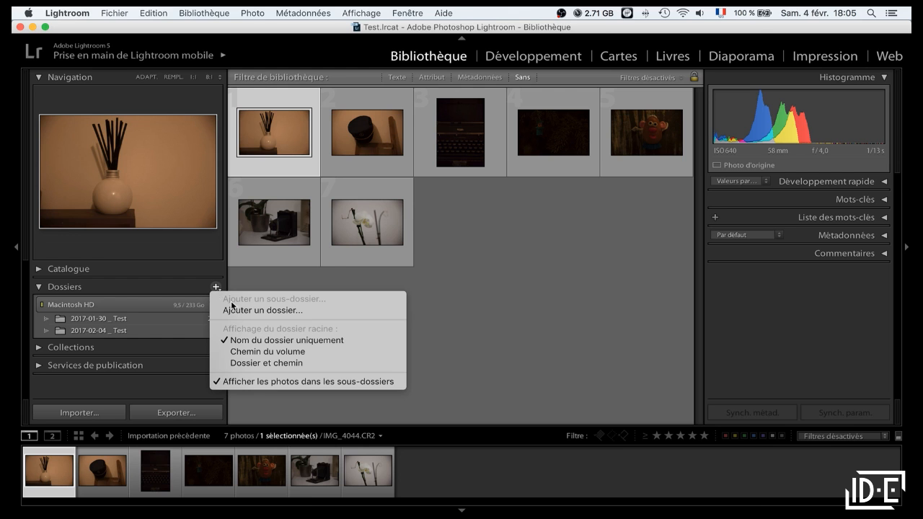
left_click(239, 311)
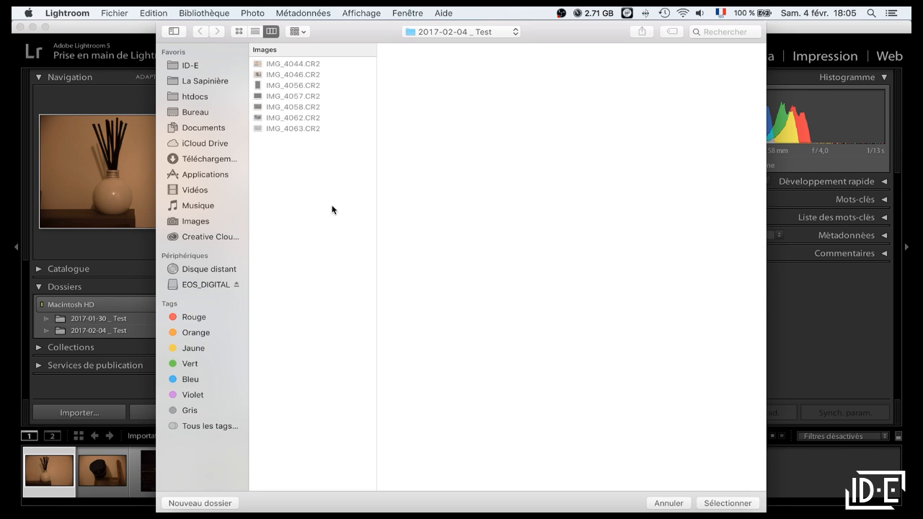
left_click(498, 33)
left_click(488, 44)
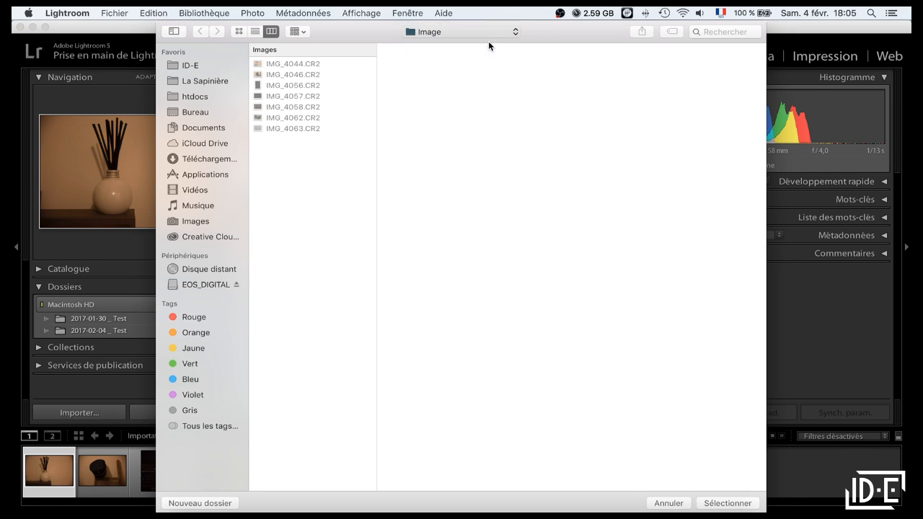
left_click(177, 502)
type("import")
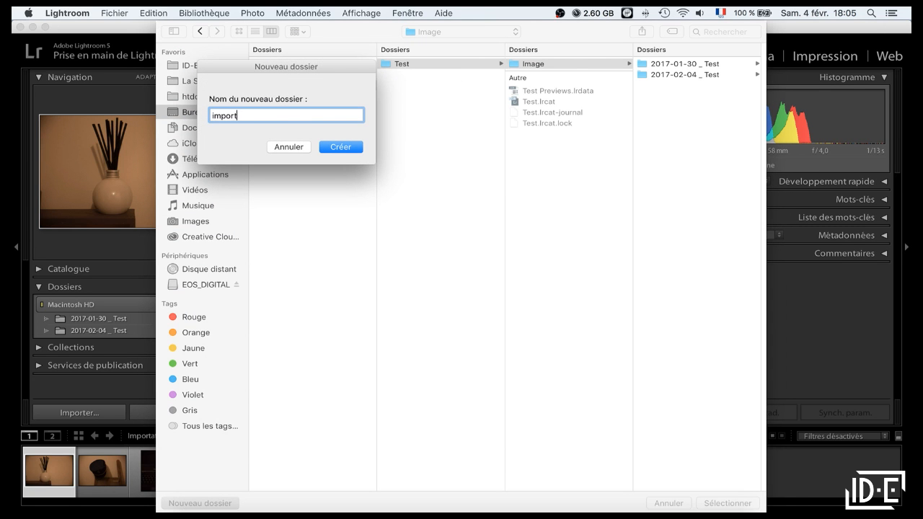
type("ation automatique")
left_click(340, 147)
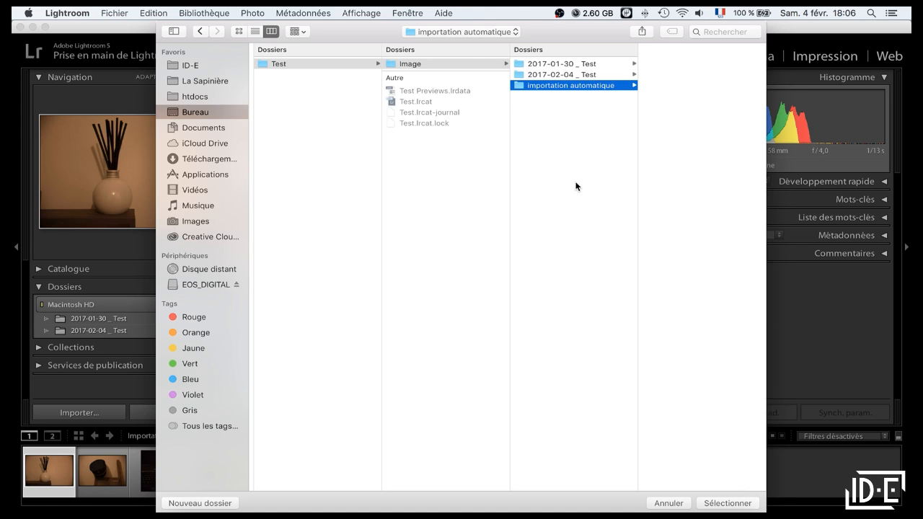
left_click(578, 142)
left_click(743, 508)
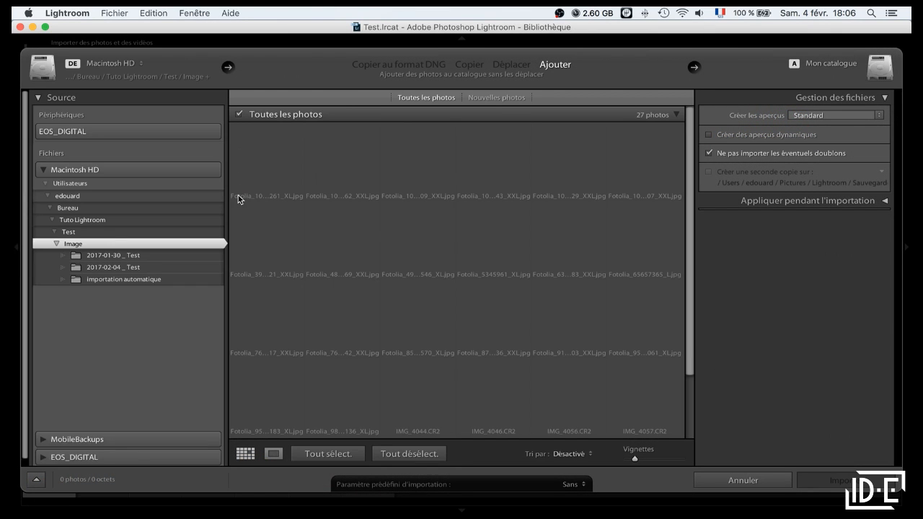
left_click(131, 279)
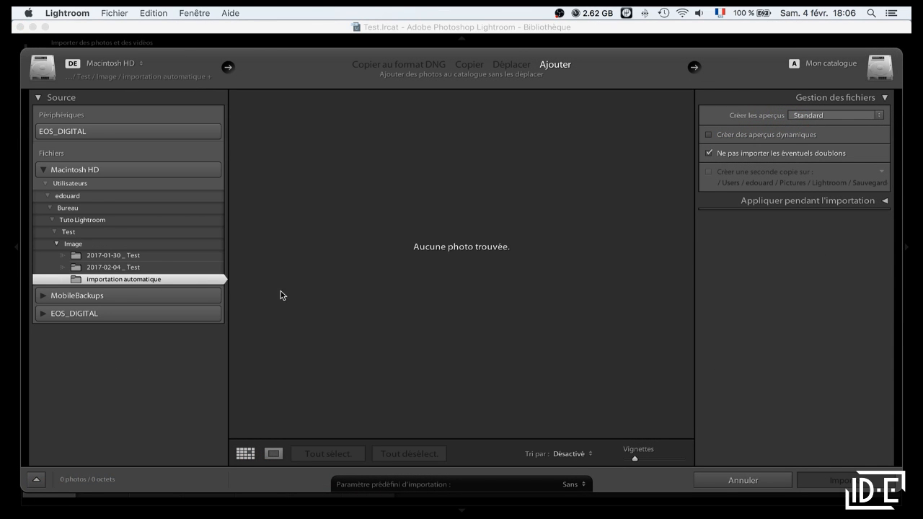
left_click(744, 480)
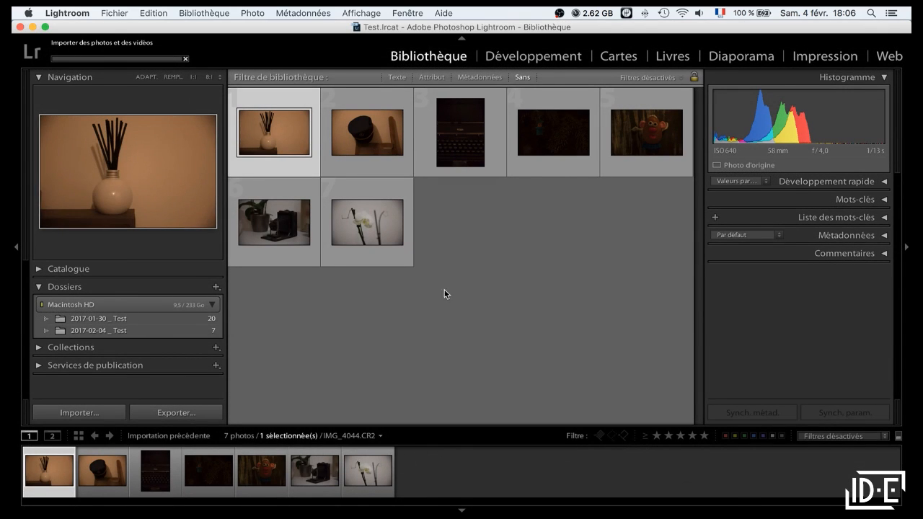
Step: Add the existing "importation automatique" folder to the library's folders and select it there
left_click(215, 287)
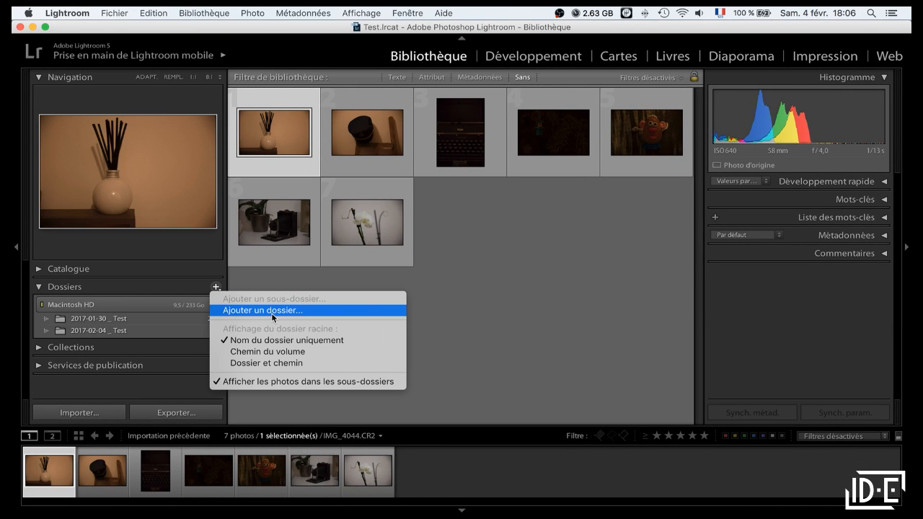
left_click(273, 308)
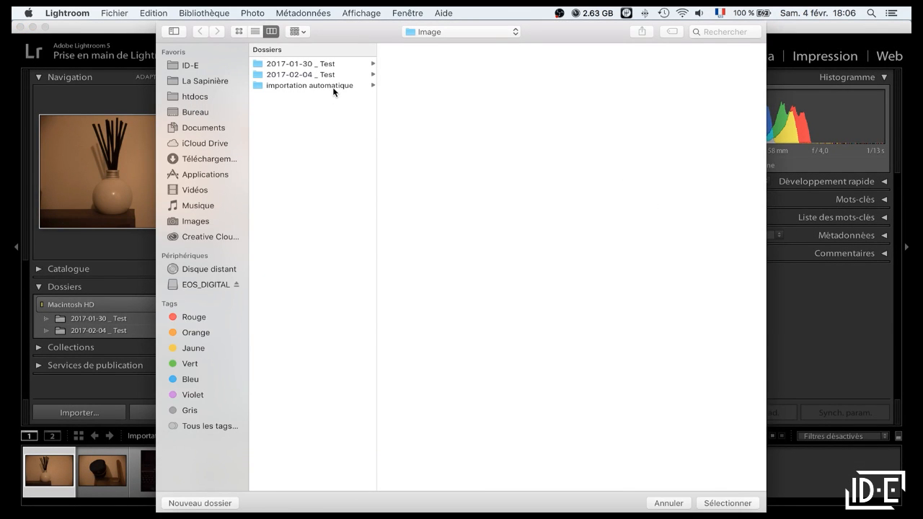
left_click(336, 85)
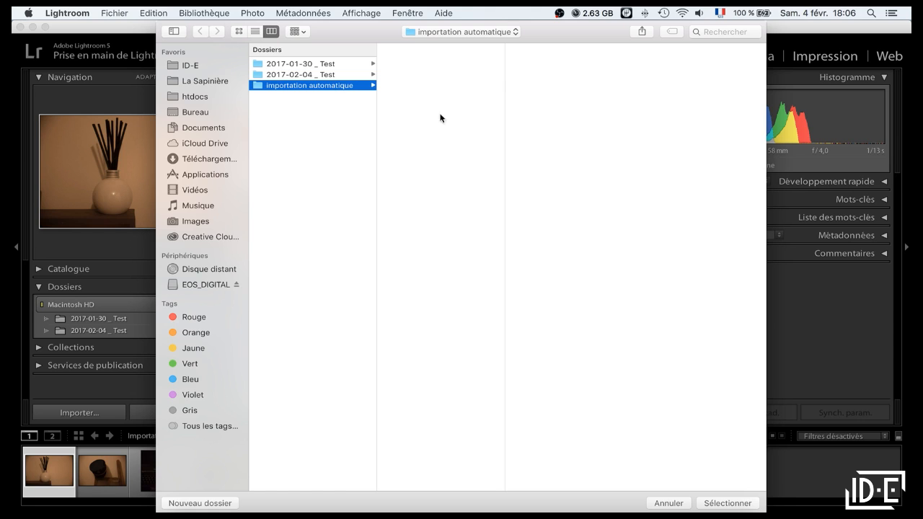
left_click(726, 504)
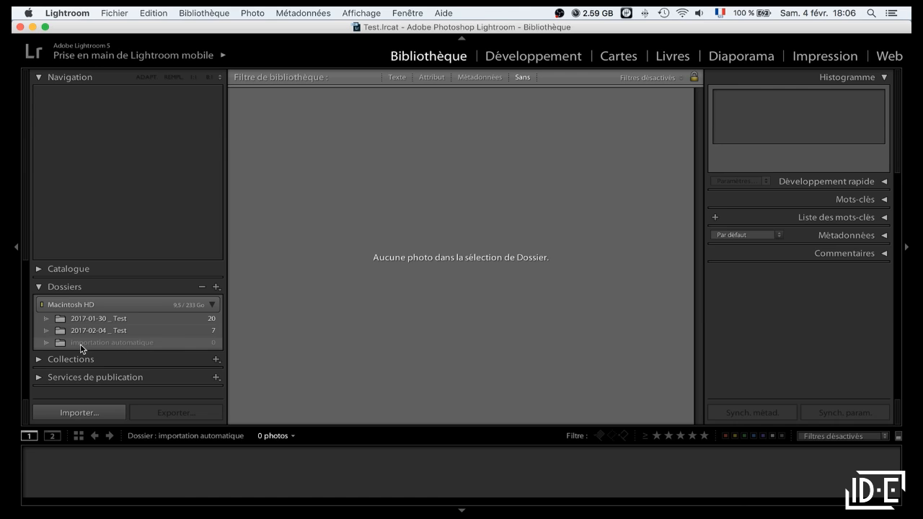
left_click(134, 345)
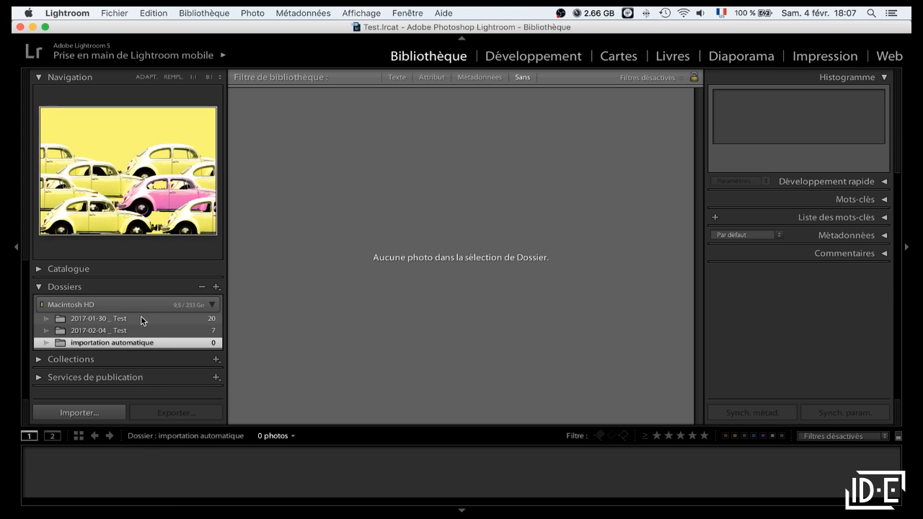
Step: Switch to the Finder desktop, close the EOS_DIGITAL window and open the "Importation auto" folder
key("ctrl+Right")
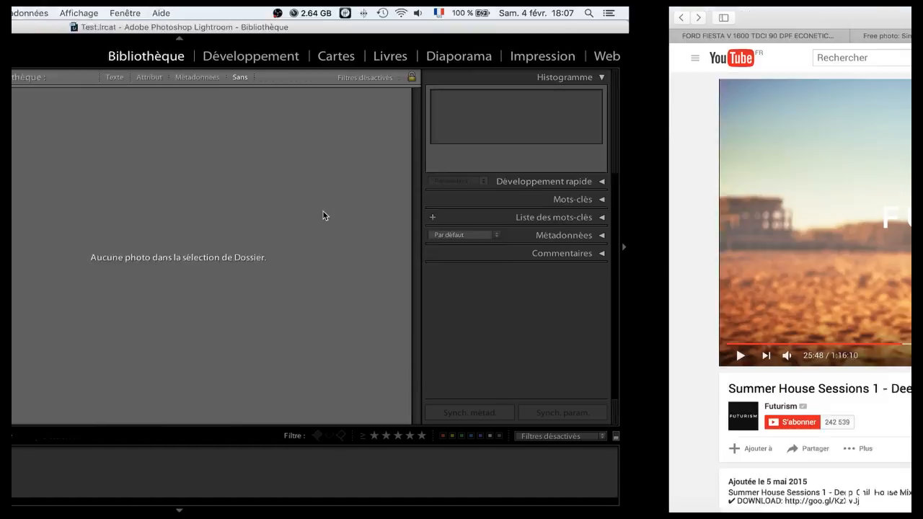
key("ctrl+Right")
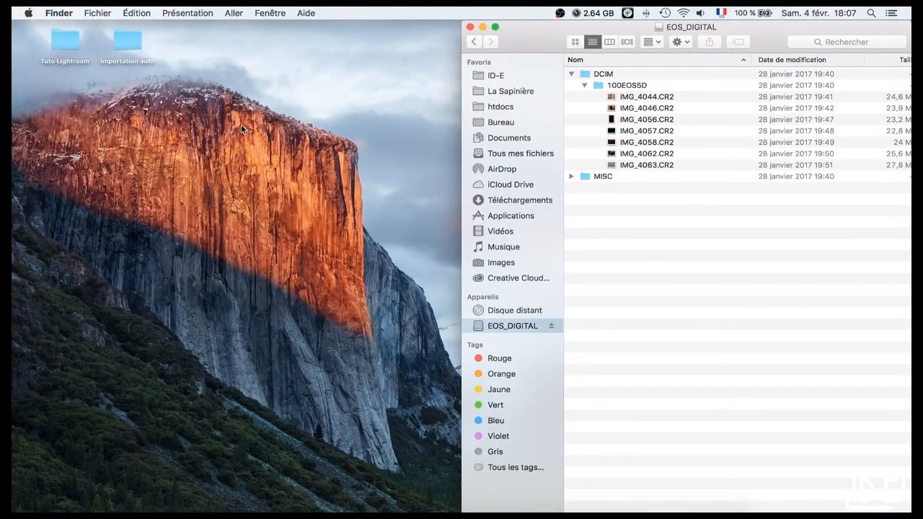
key("ctrl+Up")
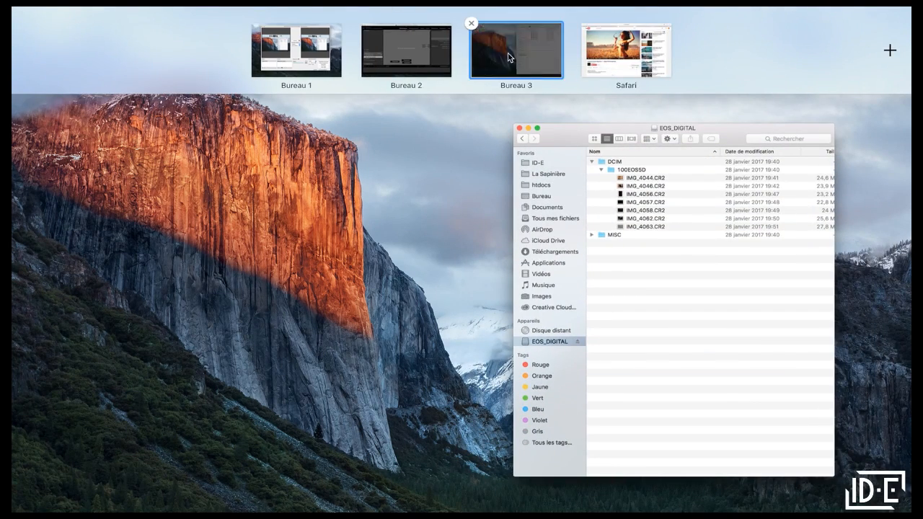
left_click(508, 54)
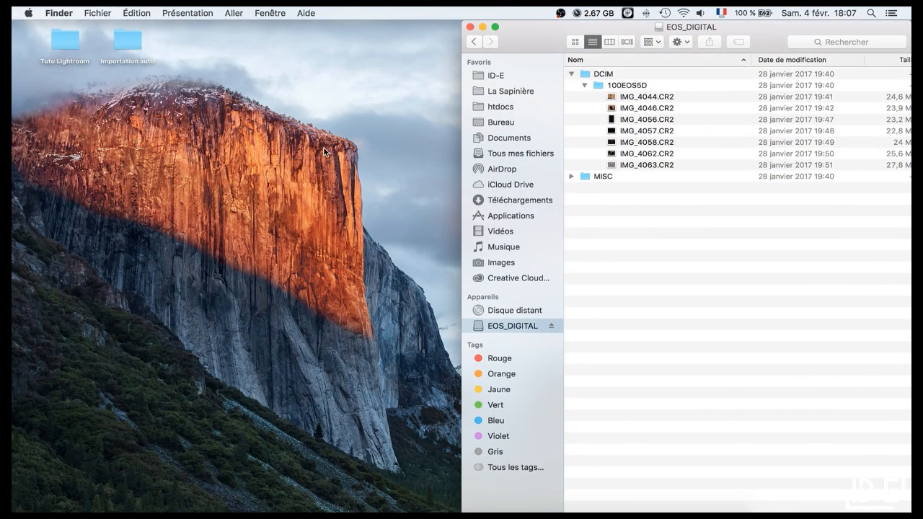
left_click(571, 74)
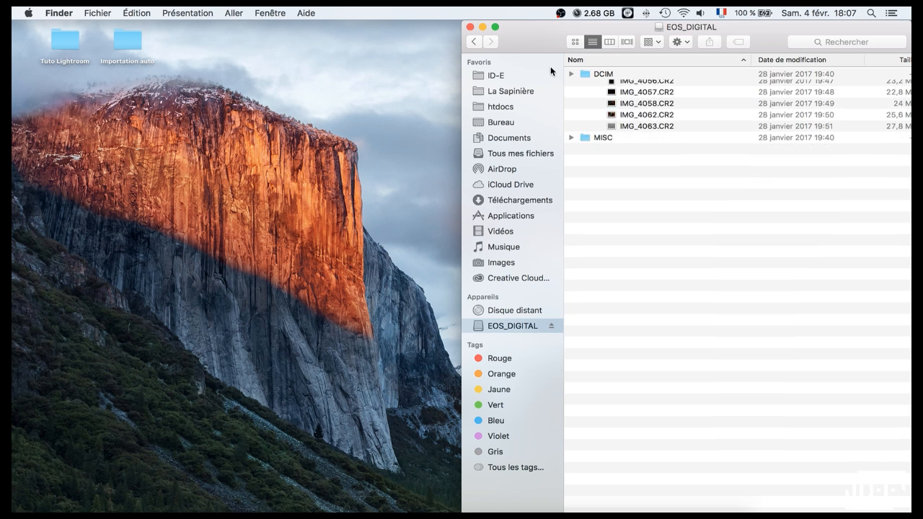
left_click(472, 26)
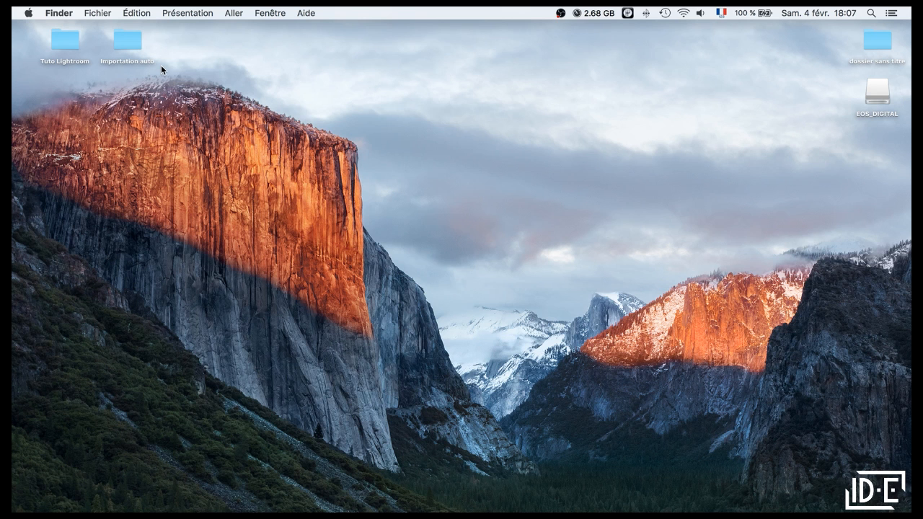
double_click(137, 44)
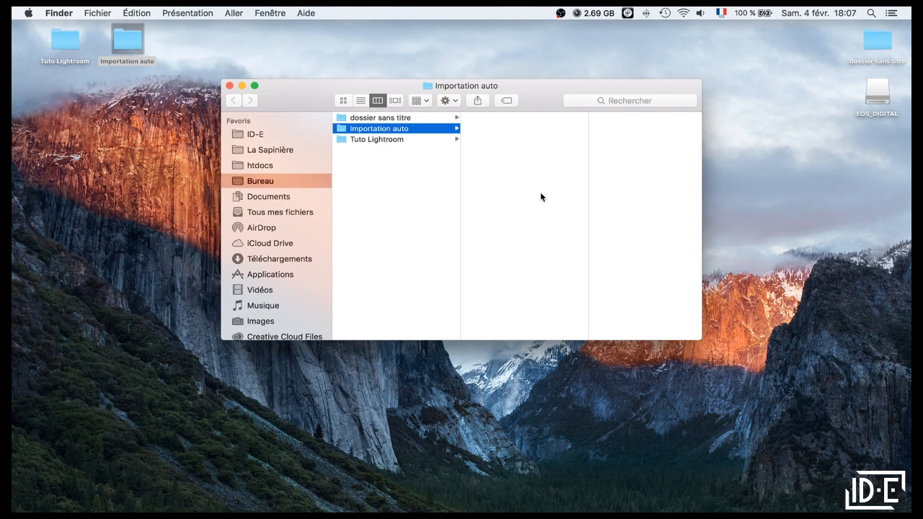
Step: Open a second Finder window and place the "Importation auto" window side by side with it
key("ctrl+Up")
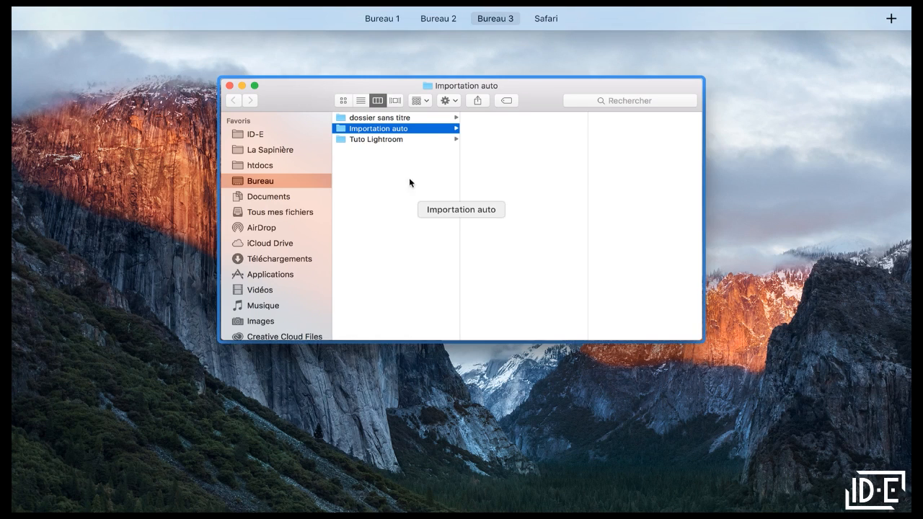
left_click_drag(332, 90, 213, 140)
left_click(772, 157)
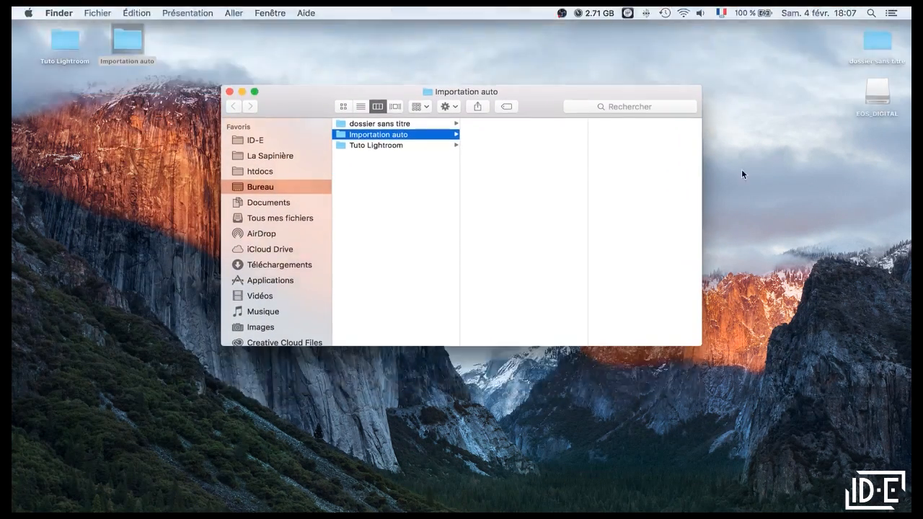
key("super+n")
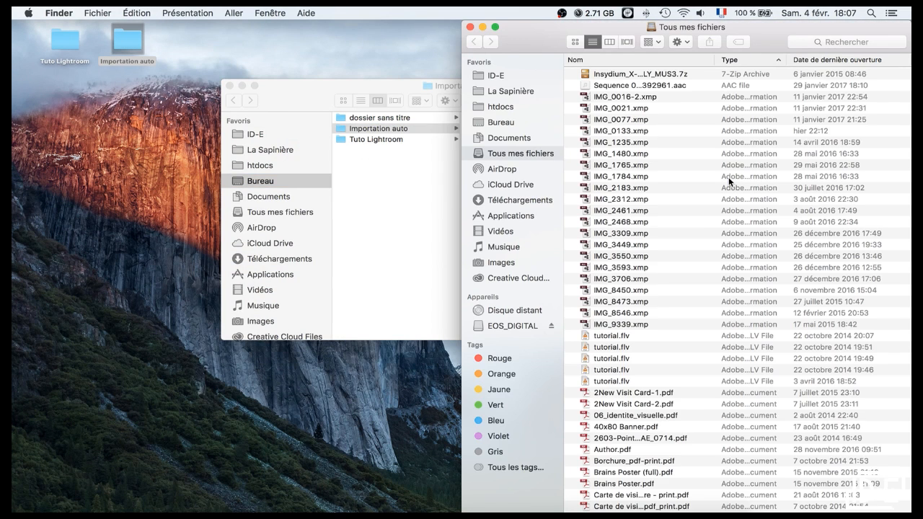
left_click_drag(309, 79, 150, 102)
key("super+alt+Left")
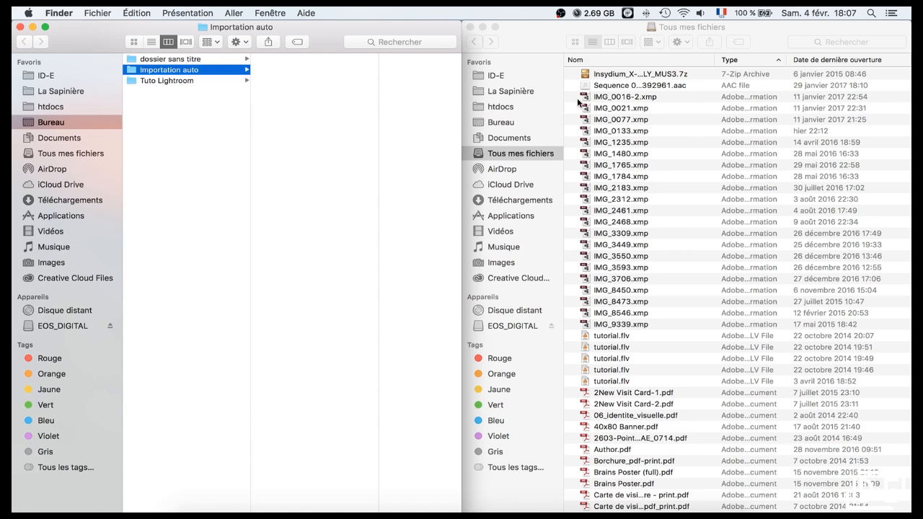
Step: Browse the second Finder window from Bureau through Tuto Lightroom, Test and Image to the "2017-01-30 _ Test" folder
left_click(512, 122)
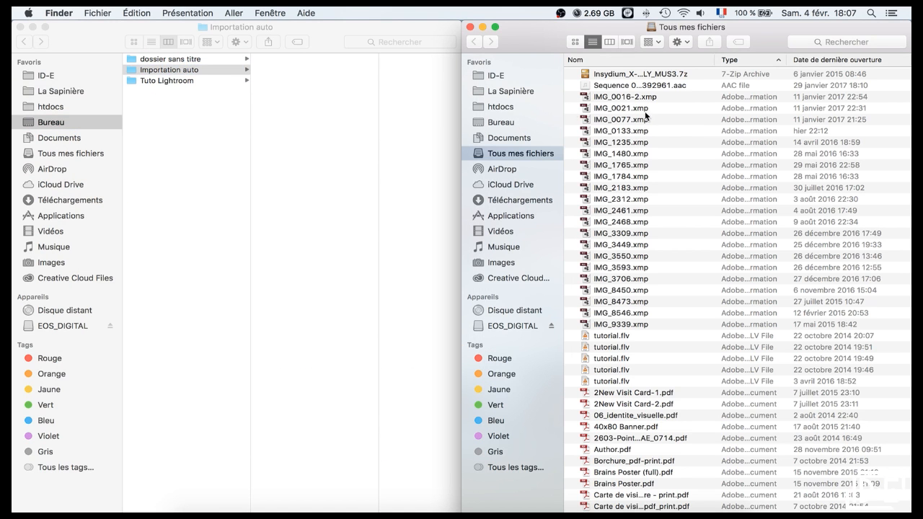
left_click(522, 124)
left_click(613, 82)
left_click(726, 62)
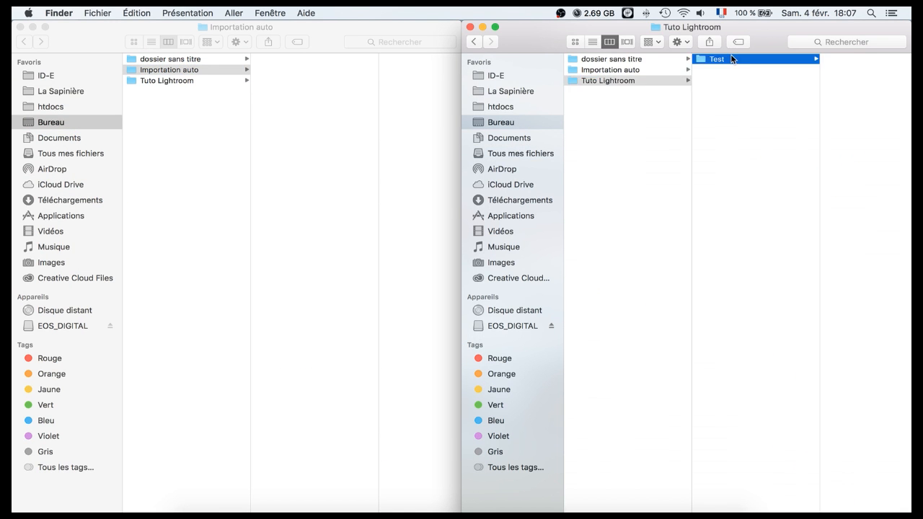
left_click(798, 62)
left_click(844, 60)
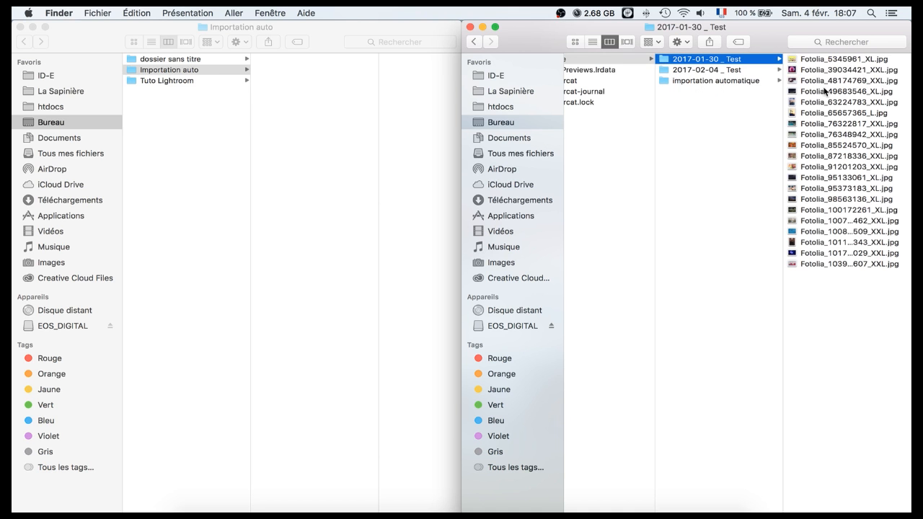
Step: Copy the first five photos, Fotolia_5345961_XL.jpg to Fotolia_63224783_XXL.jpg, into "Importation auto" and check that folder's contents
left_click(822, 62)
left_click(690, 103, "shift")
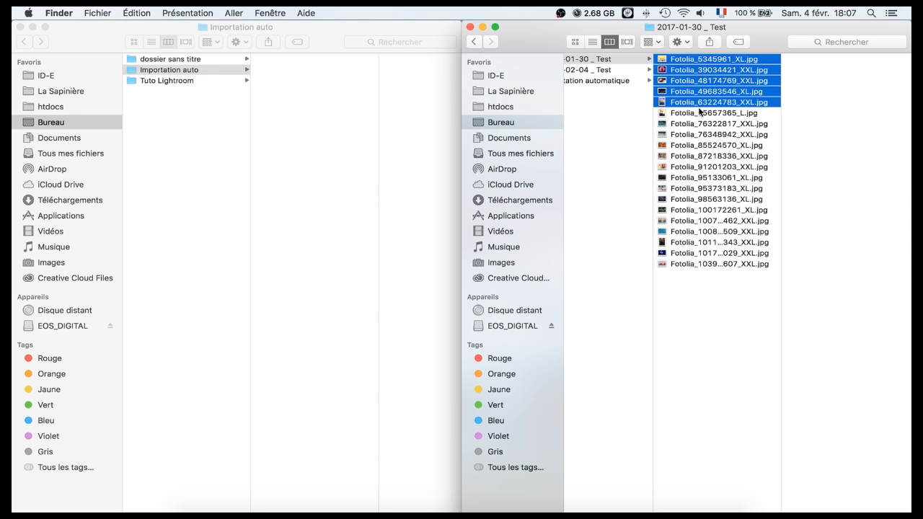
left_click_drag(719, 101, 324, 138)
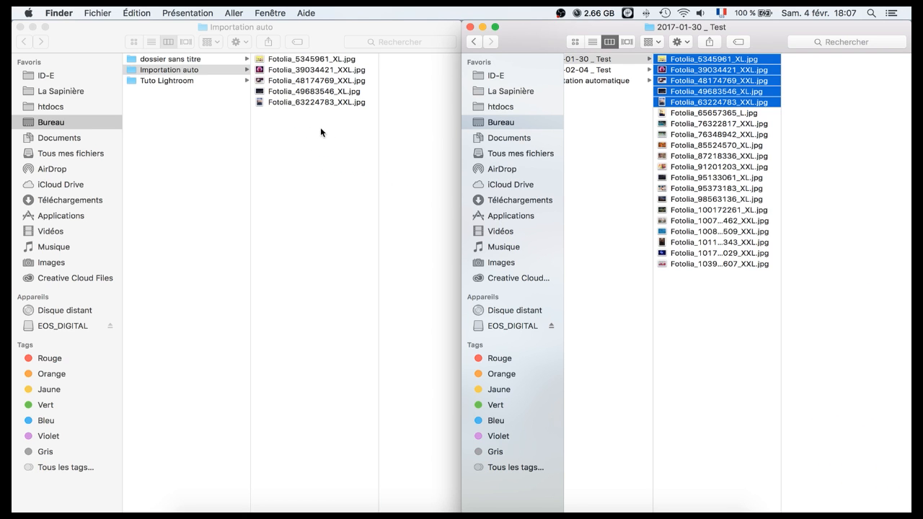
left_click(242, 107)
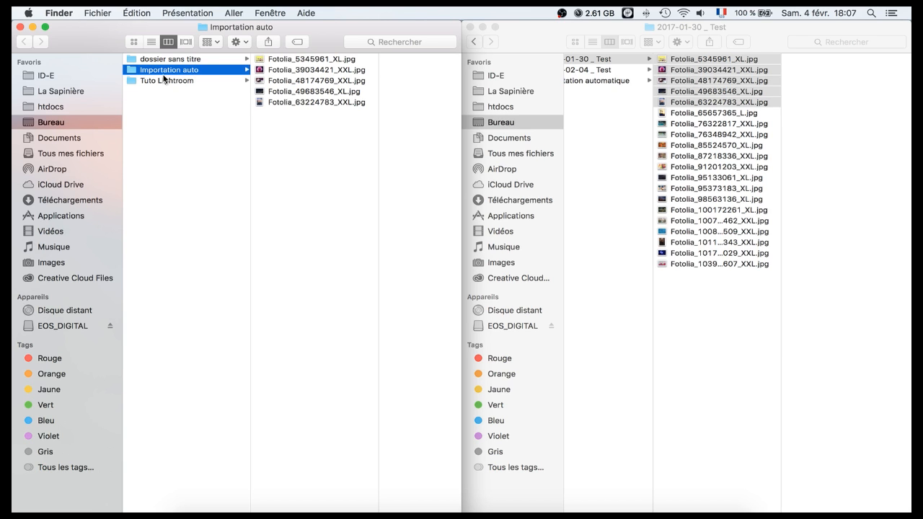
left_click(233, 103)
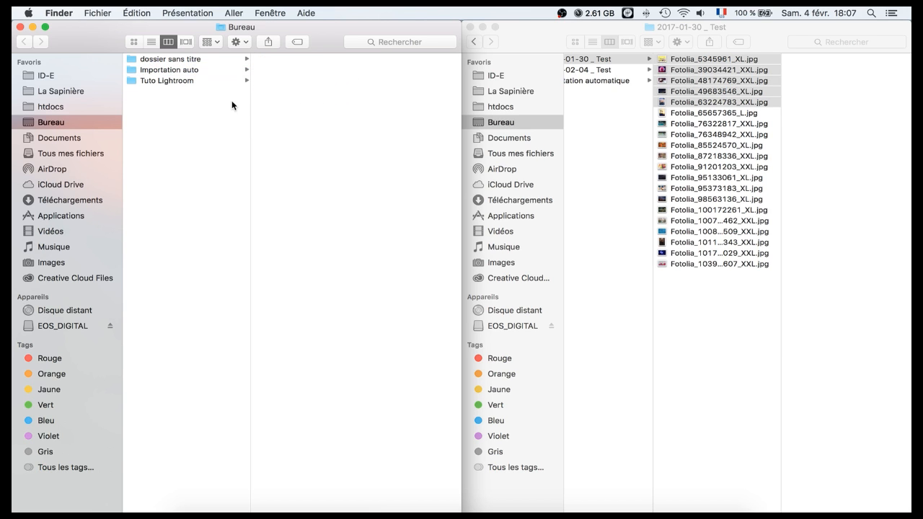
left_click(190, 69)
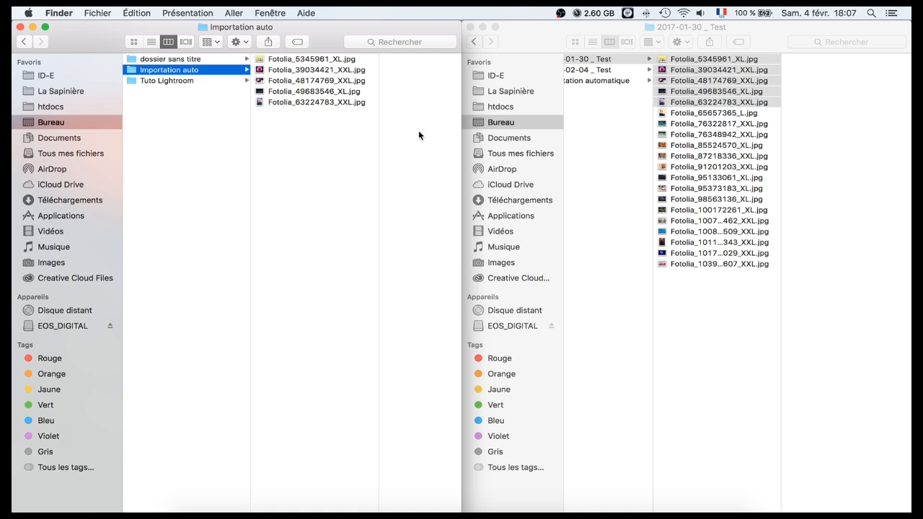
Step: Close the "2017-01-30 _ Test" window, move the "Importation auto" window towards the middle of the desktop, and return to Lightroom
left_click(470, 26)
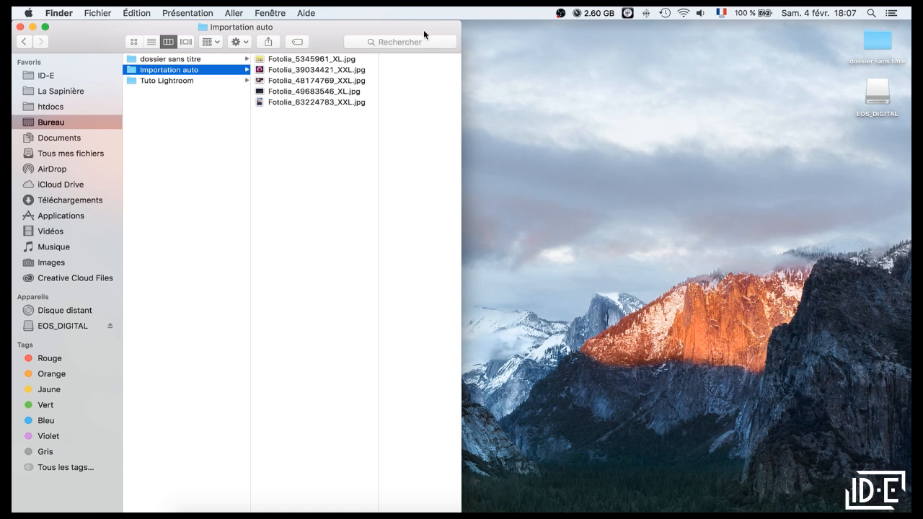
left_click_drag(342, 36, 531, 53)
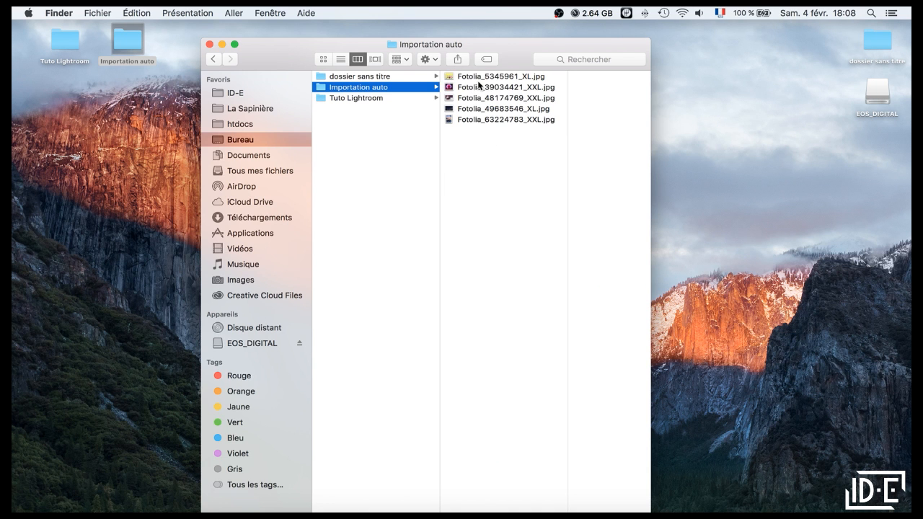
key("ctrl+Left")
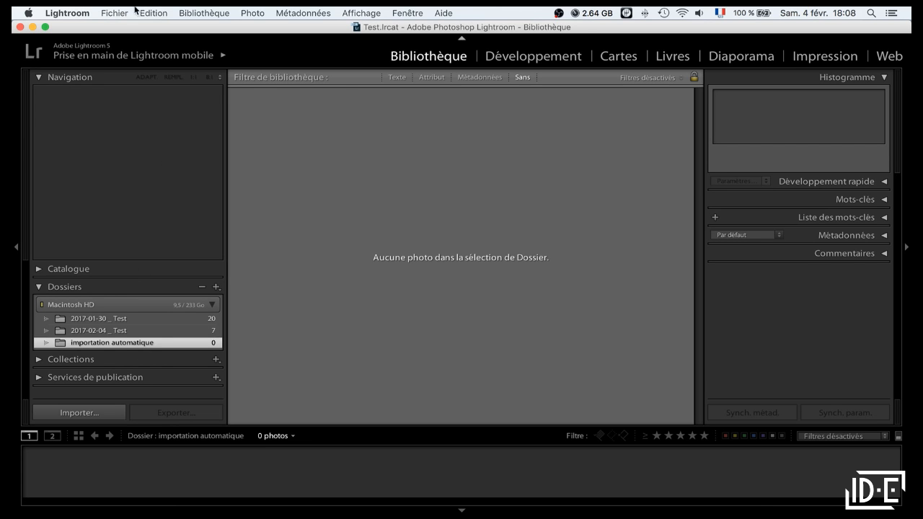
Step: Turn on automatic import for the catalogue
left_click(110, 15)
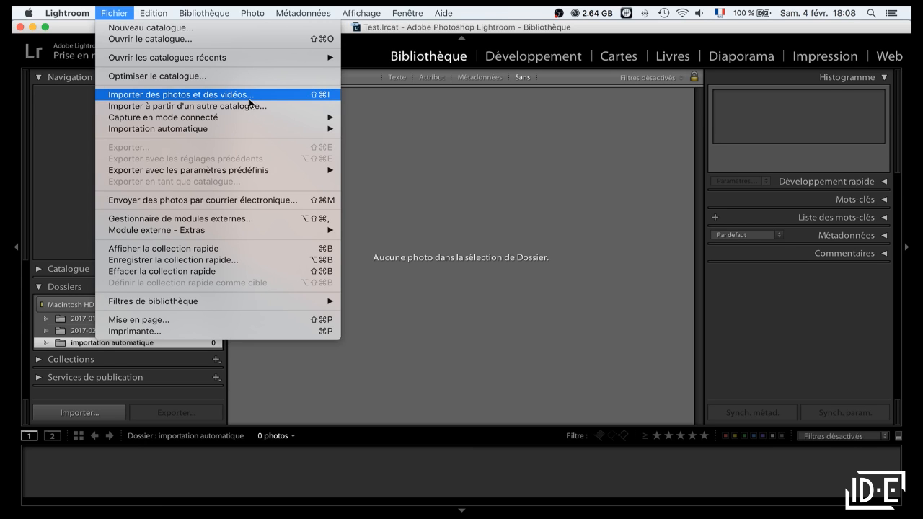
mouse_move(245, 129)
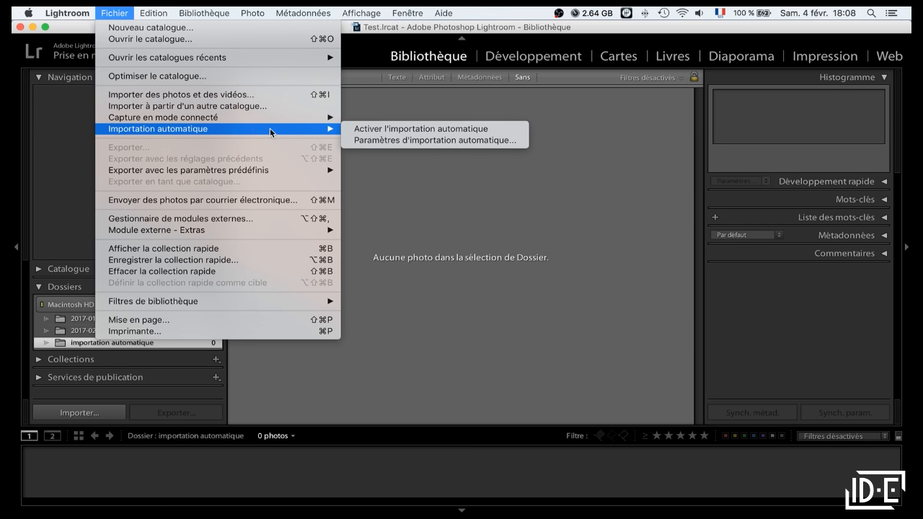
left_click(415, 129)
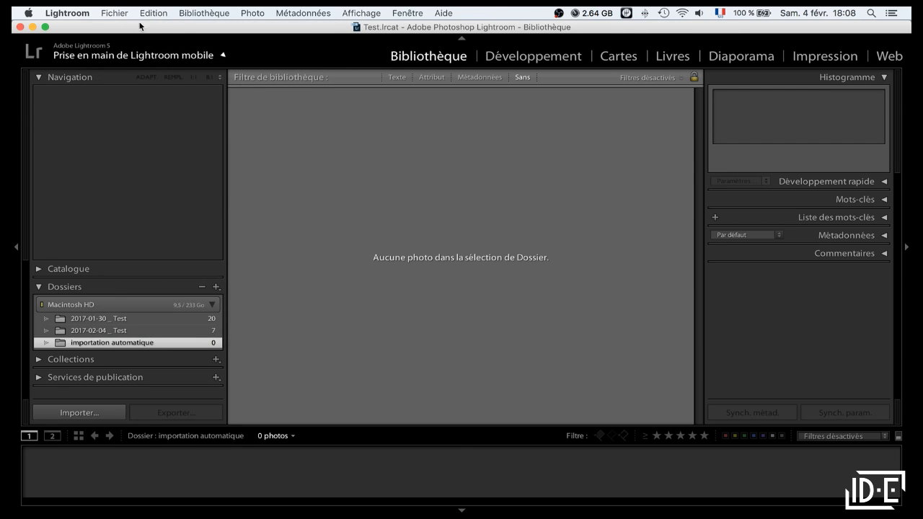
Step: Open the automatic import settings and choose "Importation auto" on Bureau as the watched folder
left_click(114, 12)
mouse_move(184, 129)
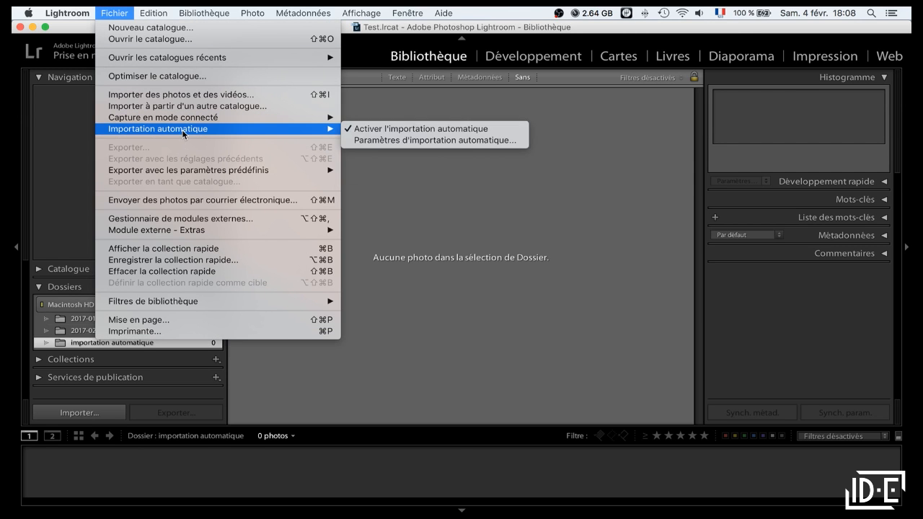
left_click(479, 140)
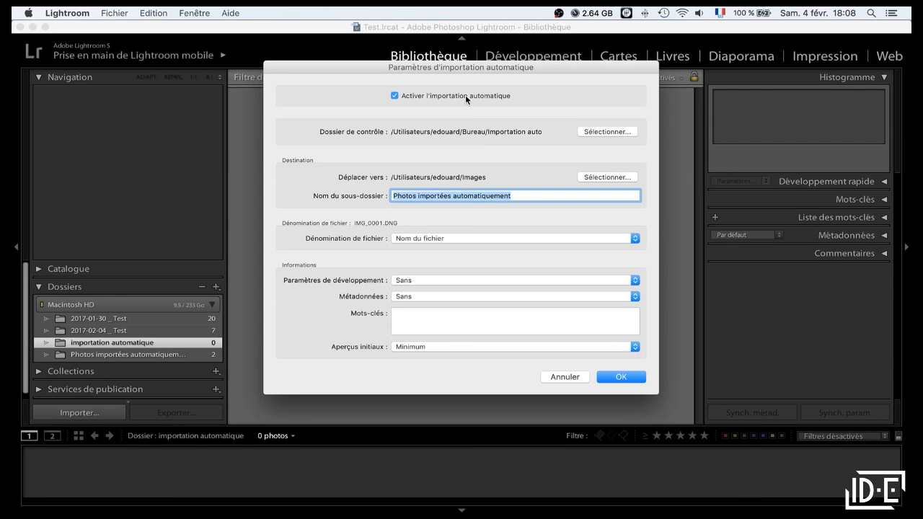
left_click(601, 131)
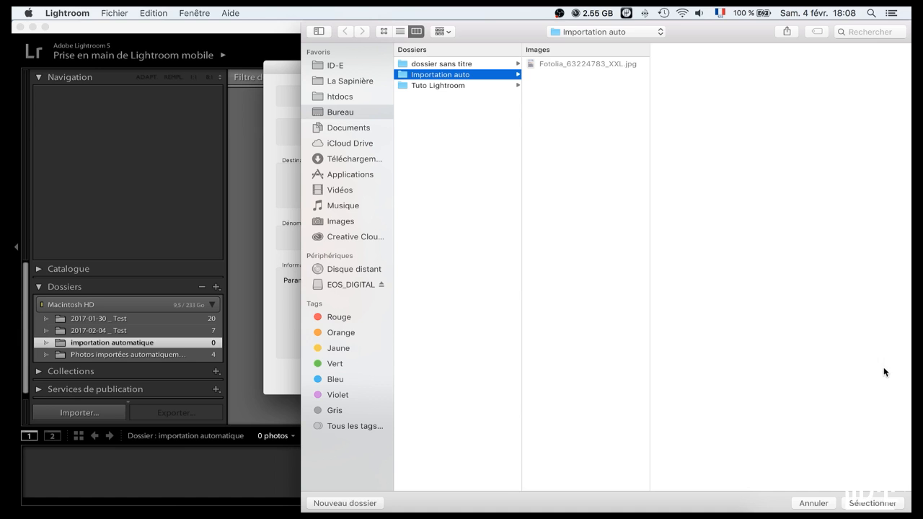
left_click(873, 503)
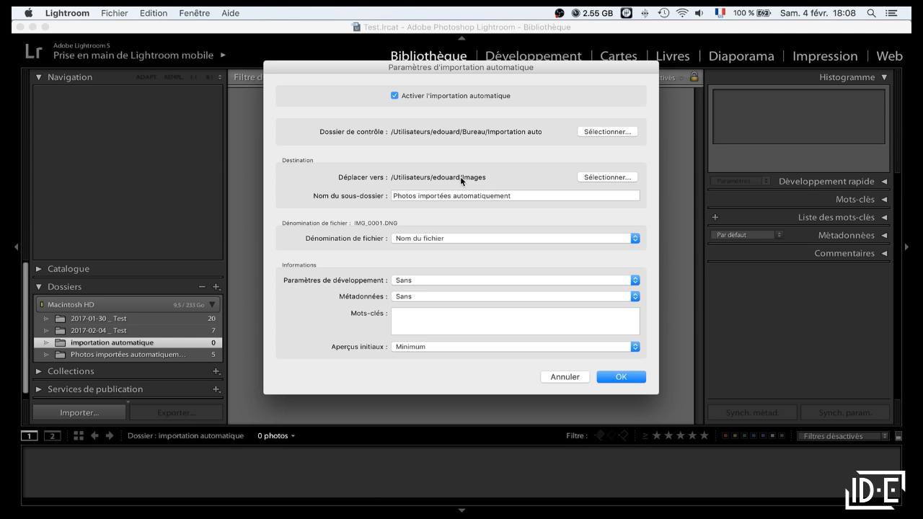
Step: Set the automatic import destination to Bureau > Tuto Lightroom > Test > Image > "importation automatique" and save the settings
left_click(593, 176)
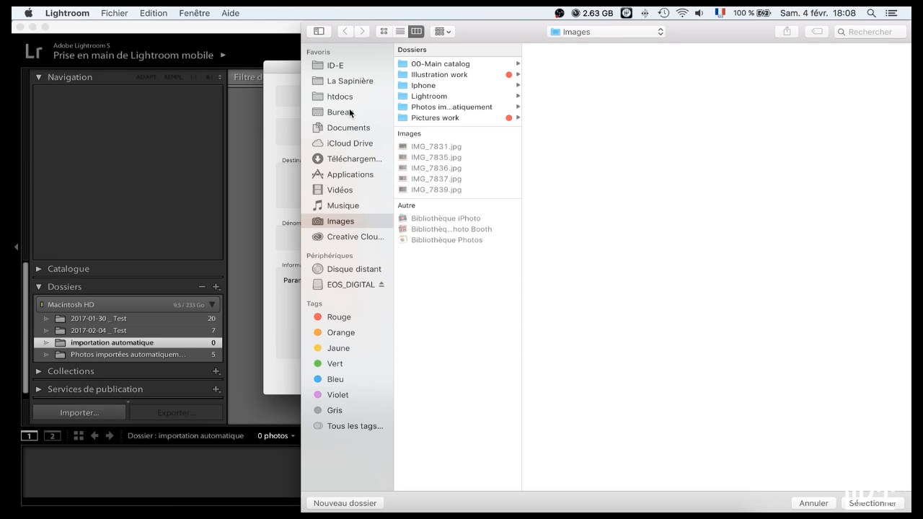
left_click(346, 112)
left_click(457, 87)
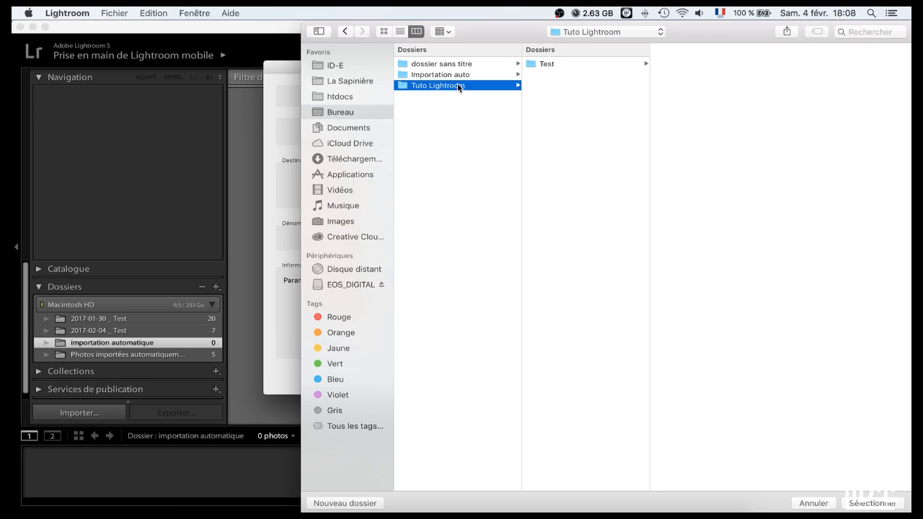
left_click(596, 63)
left_click(685, 63)
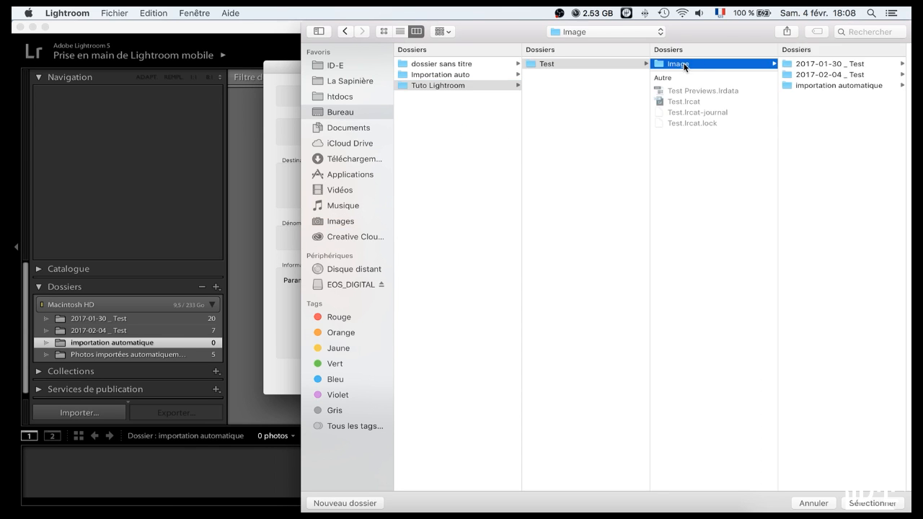
left_click(818, 85)
left_click(851, 504)
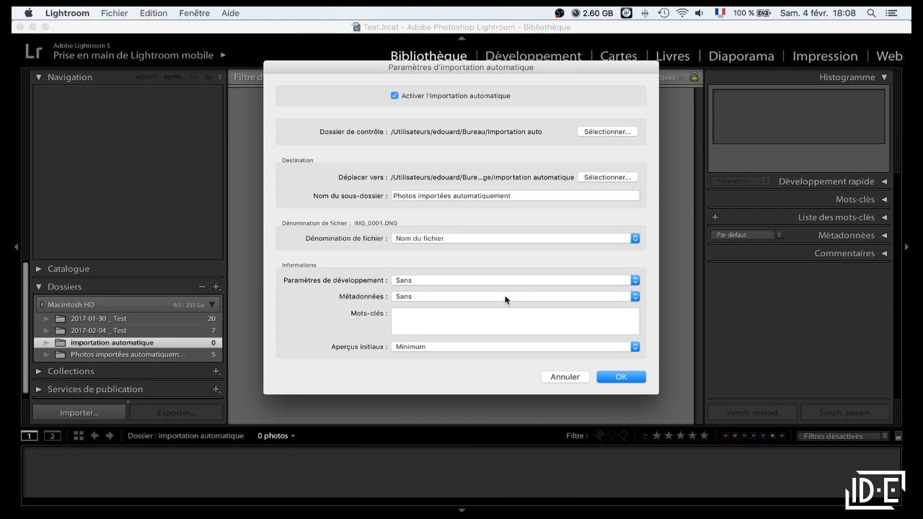
left_click(628, 377)
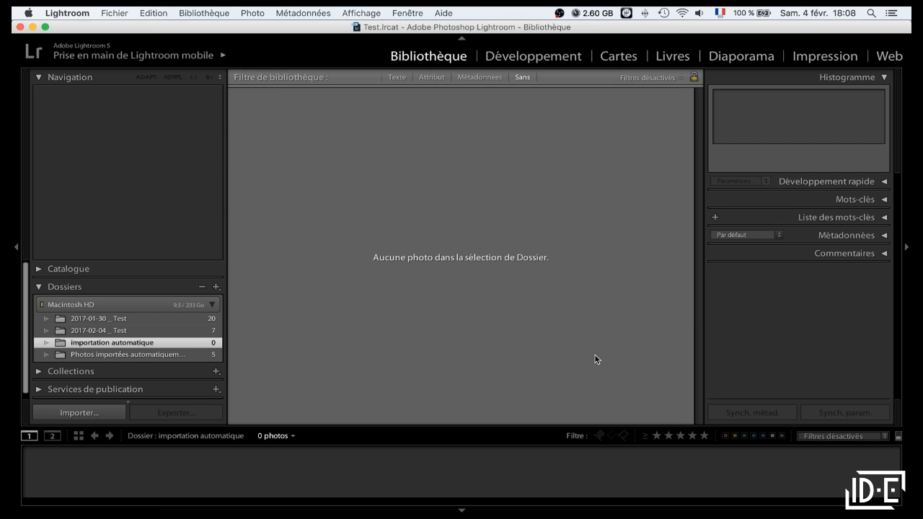
Step: View the photos in the "Photos importées automatiquement" folder, and return to the "importation automatique" folder
left_click(209, 354)
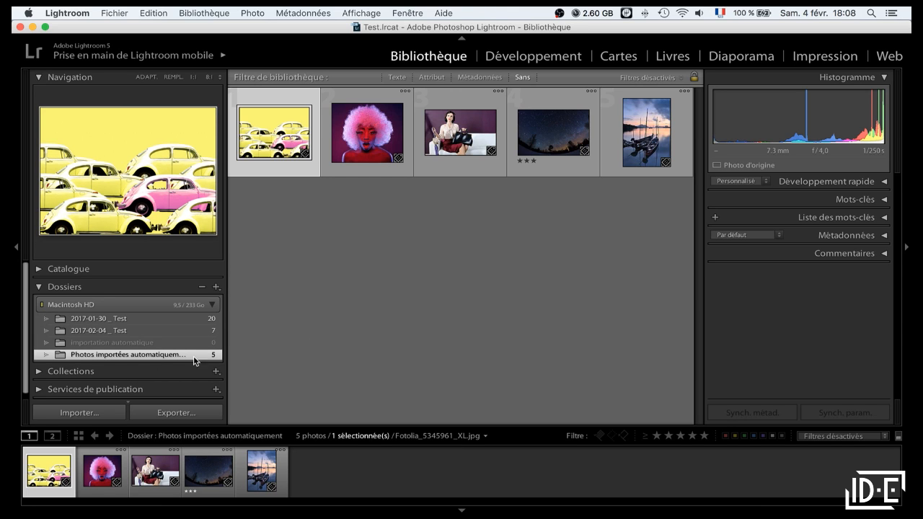
left_click(431, 284)
left_click(115, 342)
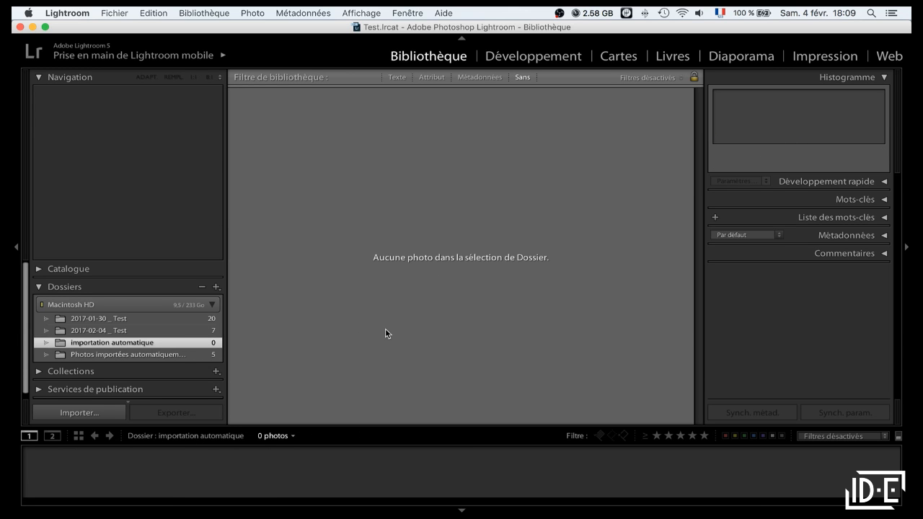
Step: Switch to the Finder and place the Bureau window side by side with a second Finder window
key("ctrl+Right")
left_click(369, 183)
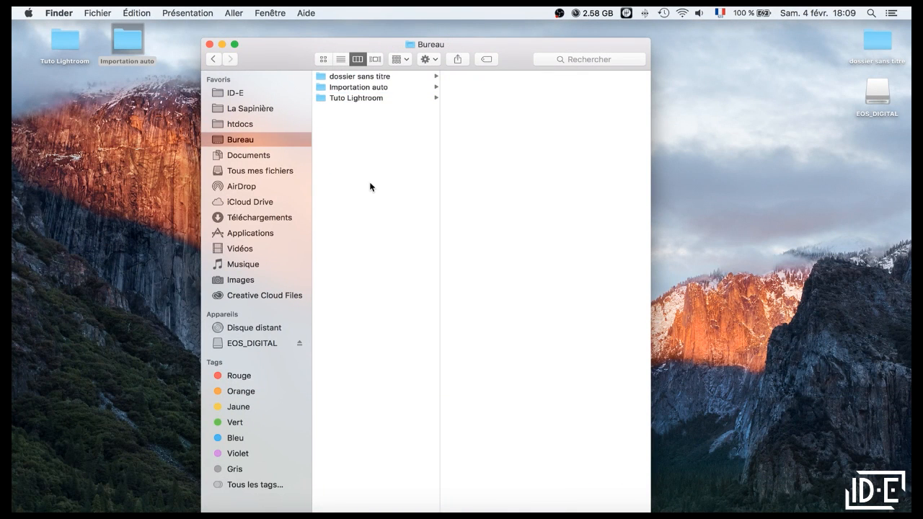
key("alt+super+Left")
key("super+n")
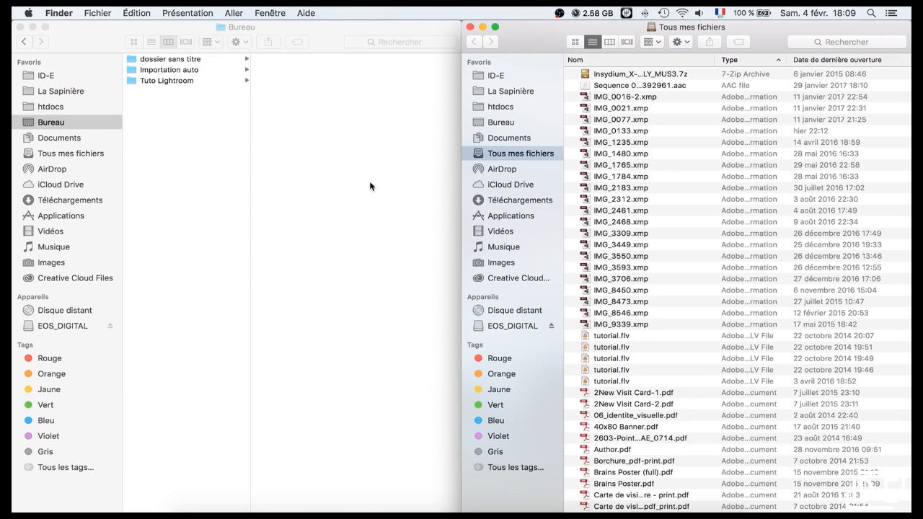
Step: Browse the second Finder window from Bureau through Tuto Lightroom, Test and Image into the "2017-01-30 _ Test" folder
left_click(496, 124)
left_click(621, 80)
left_click(749, 59)
left_click(808, 62)
left_click(833, 62)
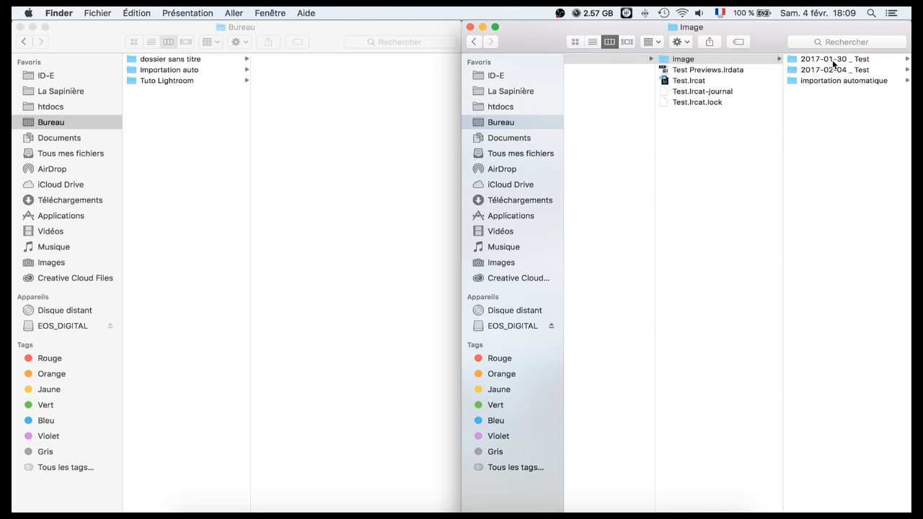
key("Right")
Step: Copy the first six photos, Fotolia_5345961_XL.jpg to Fotolia_65657365_L.jpg, into the "Importation auto" folder
left_click(719, 112, "shift")
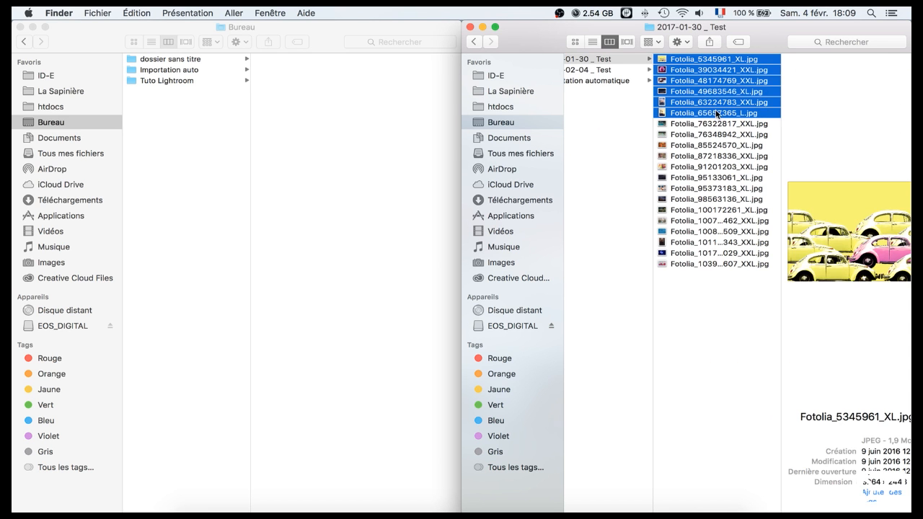
left_click_drag(714, 111, 338, 102)
left_click_drag(695, 75, 230, 83)
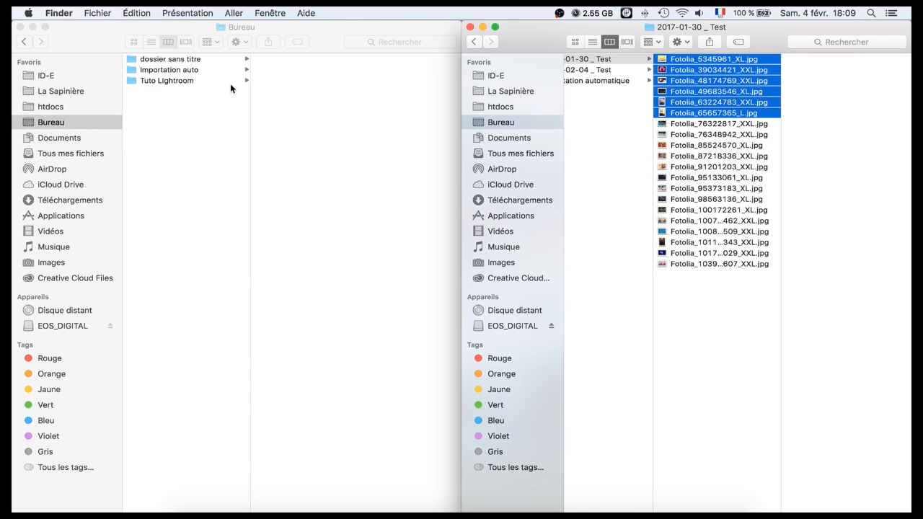
Step: Check the contents of "Importation auto", return to Lightroom and view the photos in the subfolder of "importation automatique"
left_click(196, 70)
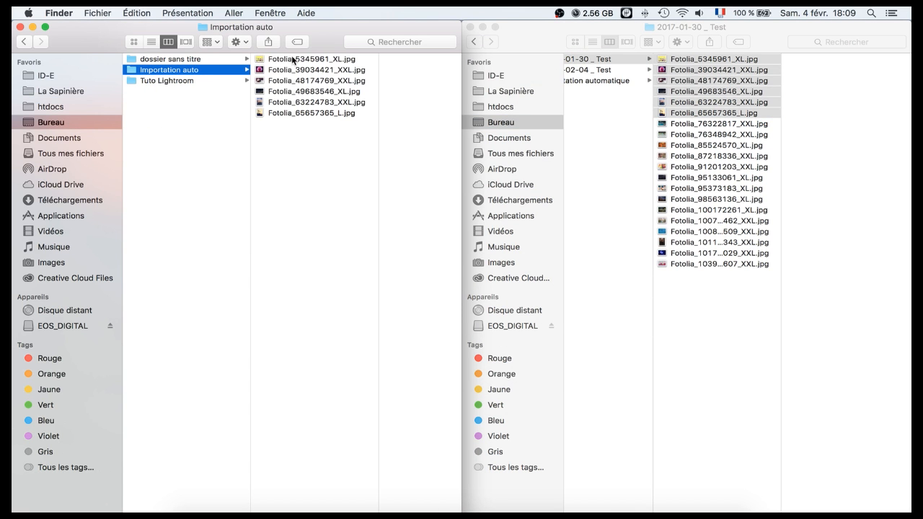
left_click(306, 501)
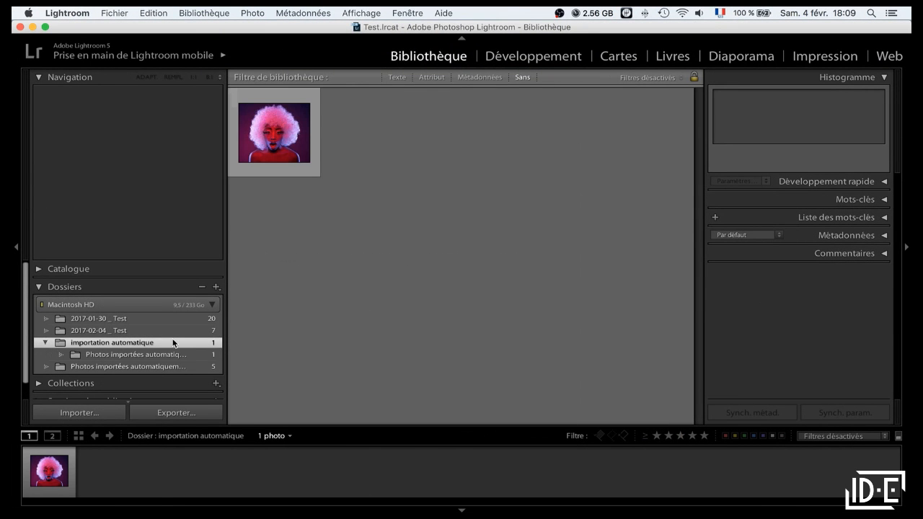
left_click(131, 354)
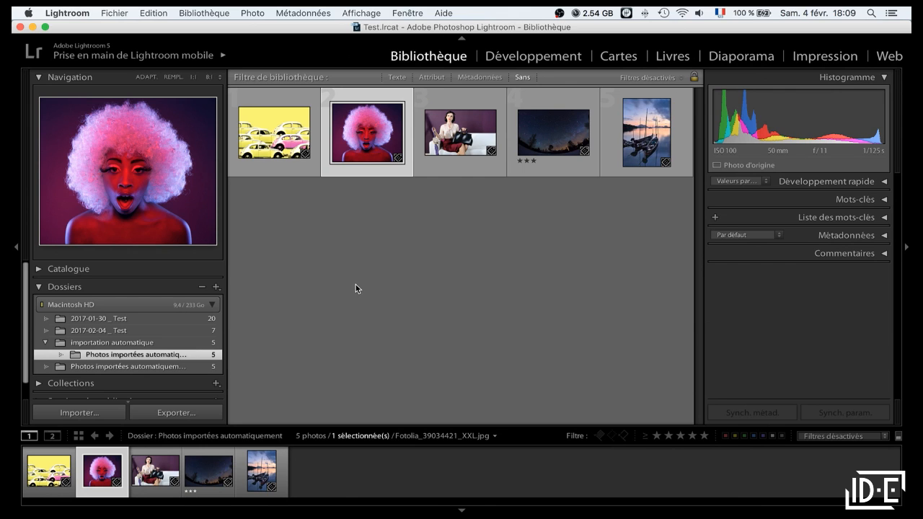
Step: Remove the "importation automatique" folder and its photos from the catalogue
left_click(130, 343)
right_click(150, 343)
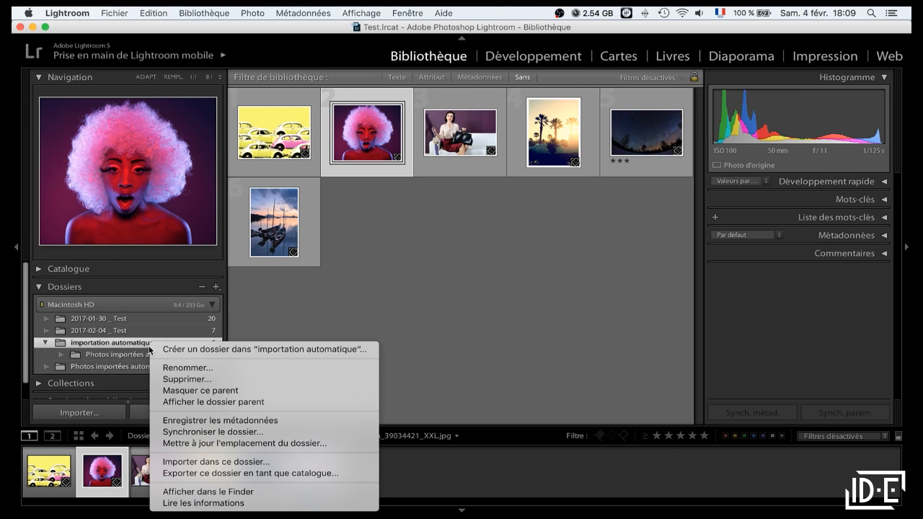
left_click(238, 379)
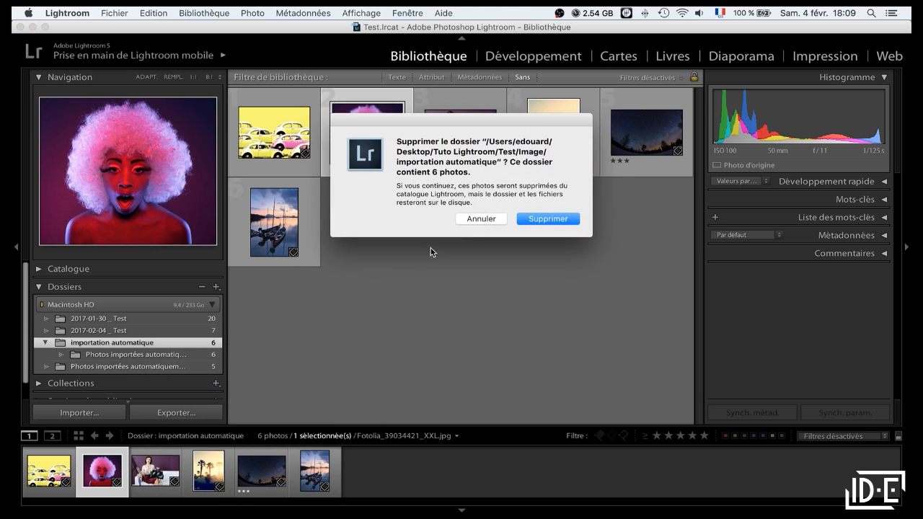
left_click(531, 220)
Step: Remove the "Photos importées automatiquement" folder from the catalogue
left_click(124, 343)
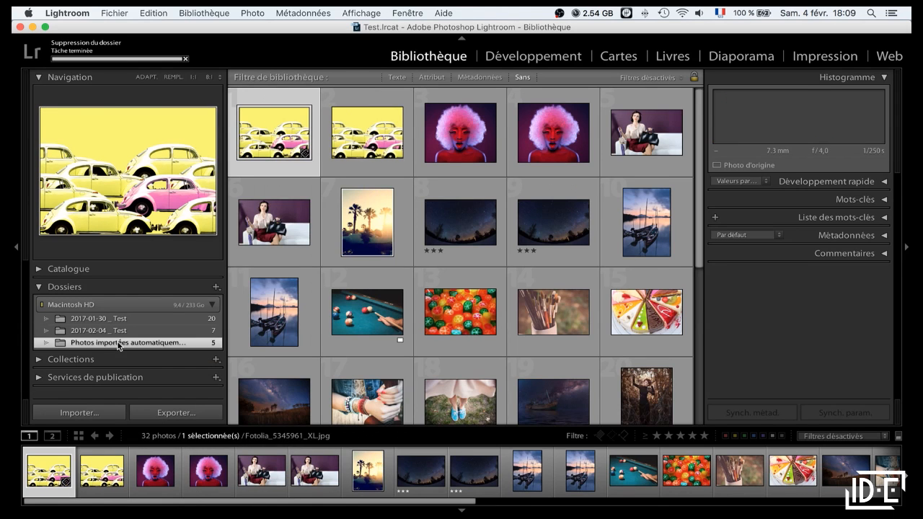
right_click(133, 342)
left_click(218, 377)
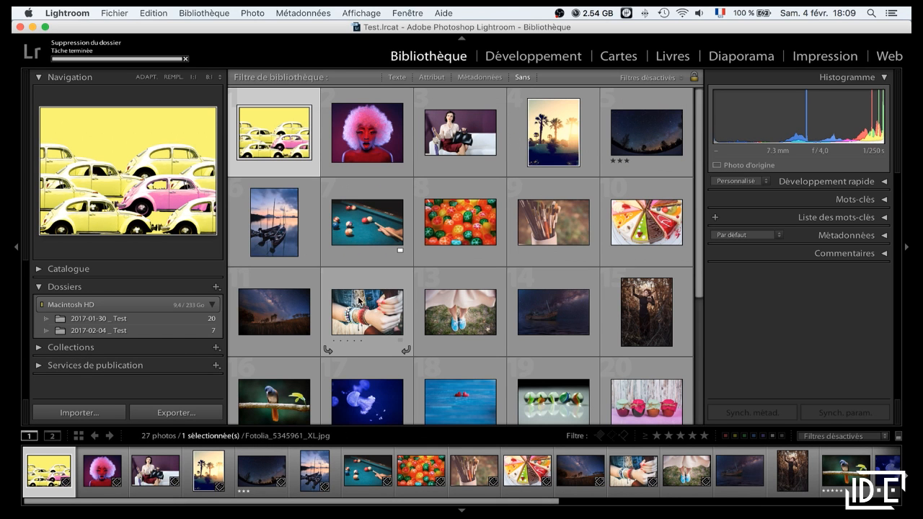
Step: Show the photos of the "2017-01-30 _ Test" folder and enlarge the first one, Fotolia_5345961_XL.jpg
left_click(130, 325)
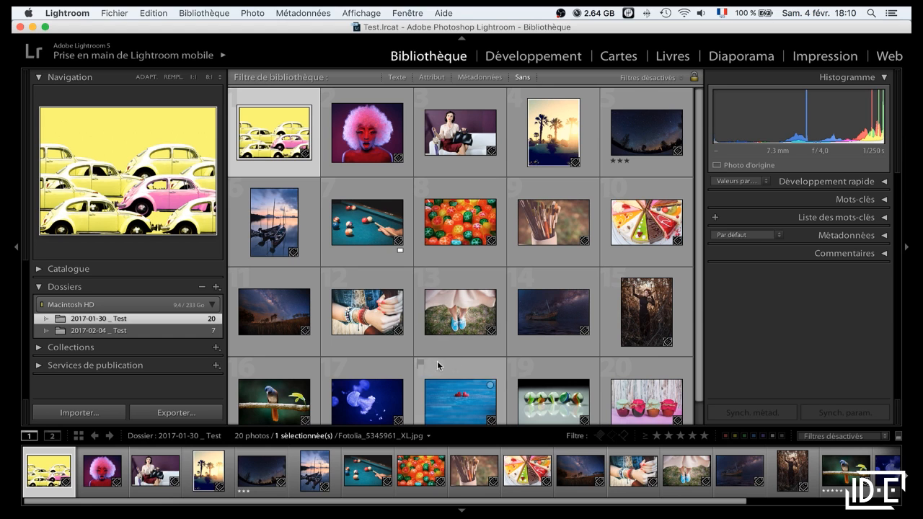
left_click(421, 350)
left_click(496, 351)
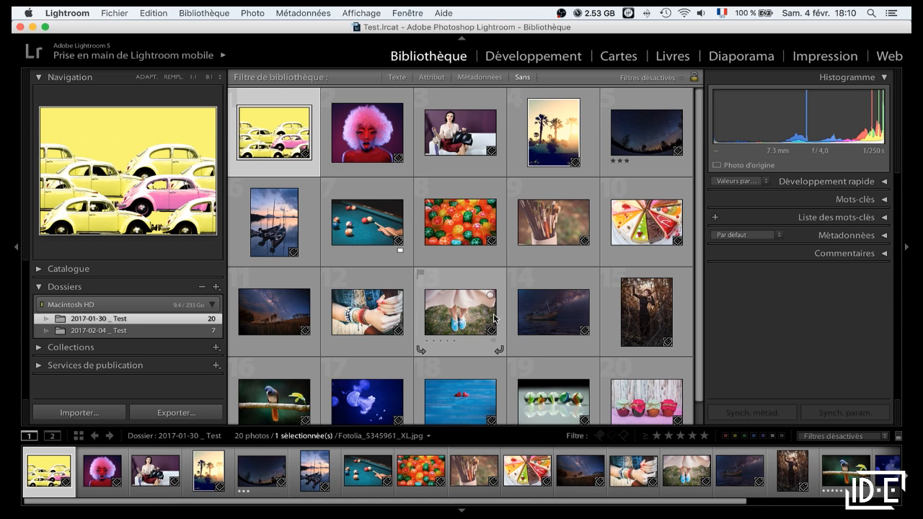
left_click(423, 273)
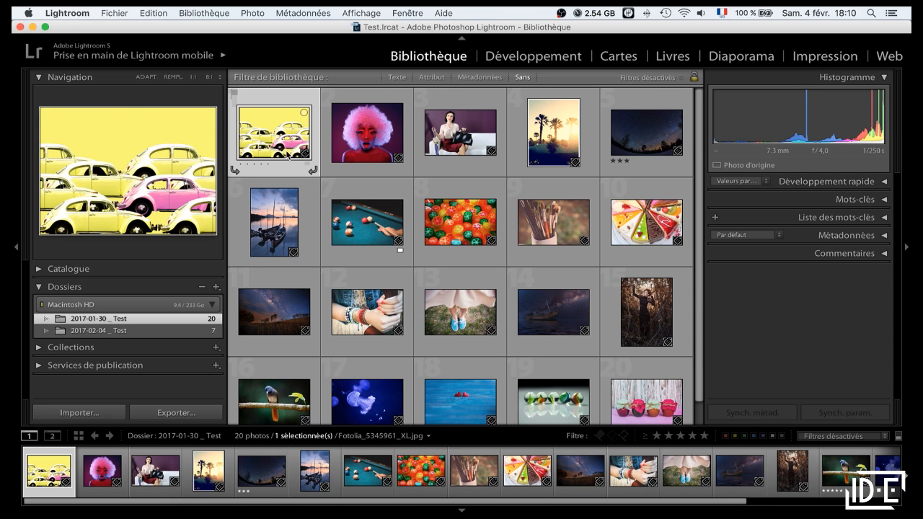
double_click(294, 141)
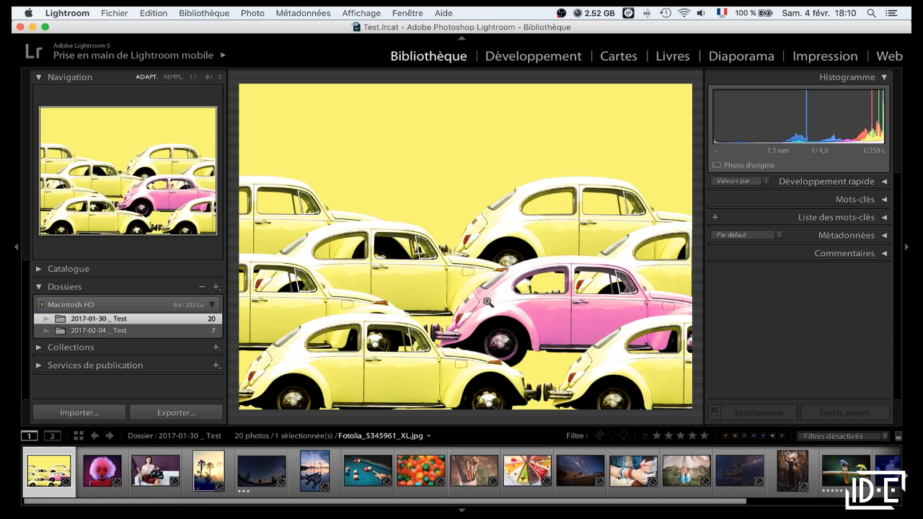
Step: Flag the yellow cars photo, Fotolia_5345961_XL.jpg, as rejected (Rejetée)
right_click(53, 477)
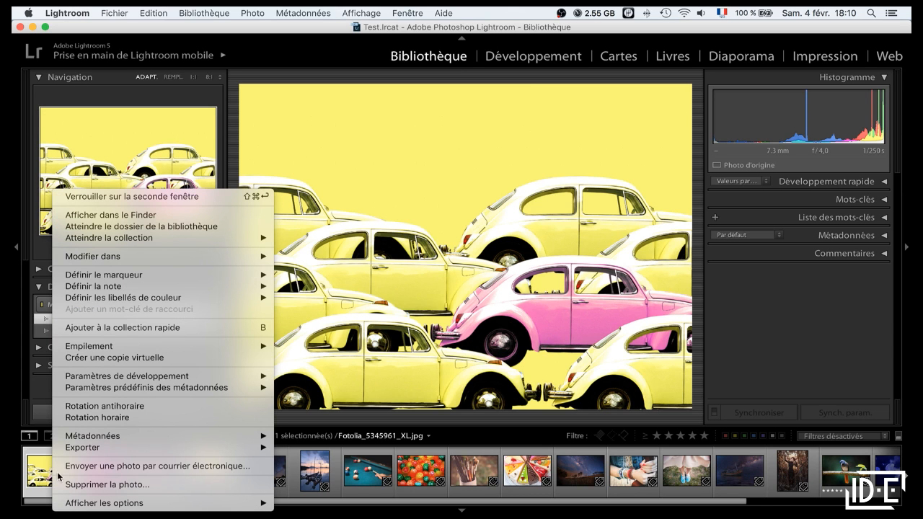
mouse_move(217, 274)
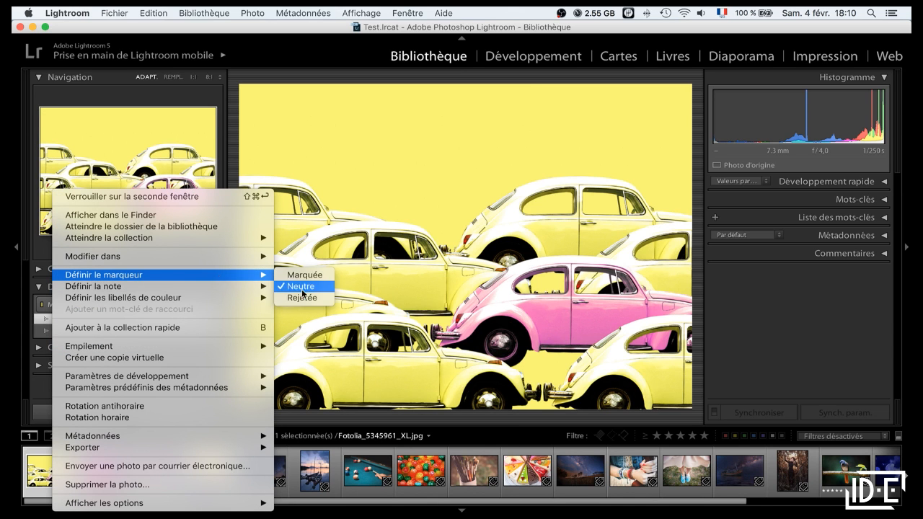
left_click(300, 298)
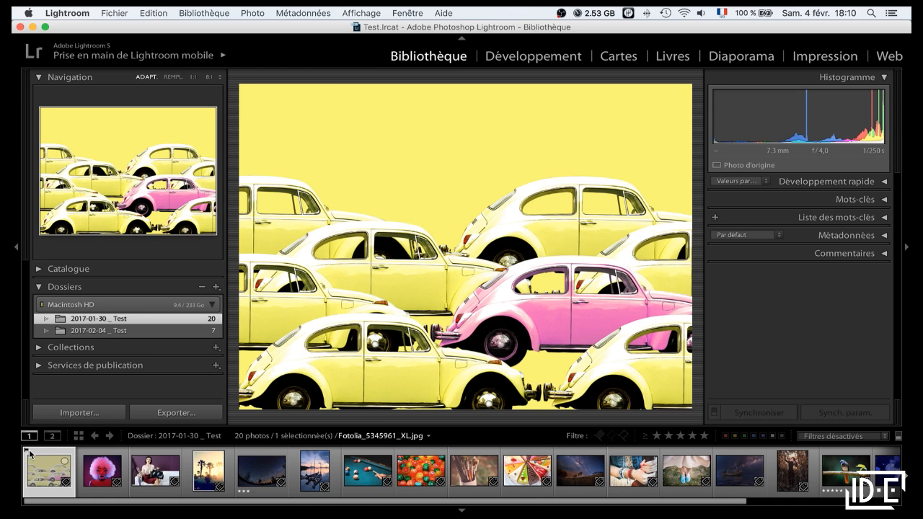
Step: Go past the second photo to Fotolia_48174769_XXL.jpg and flag it as rejected
left_click(100, 480)
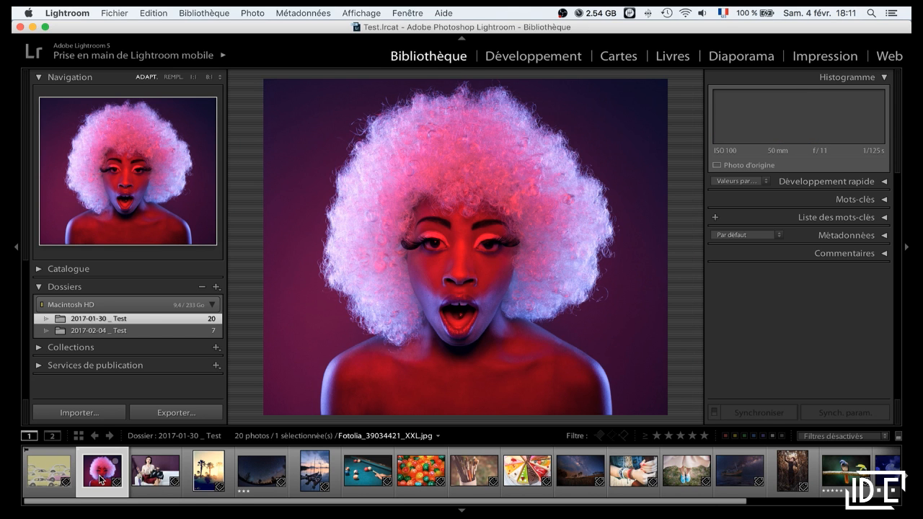
key("Right")
key("x")
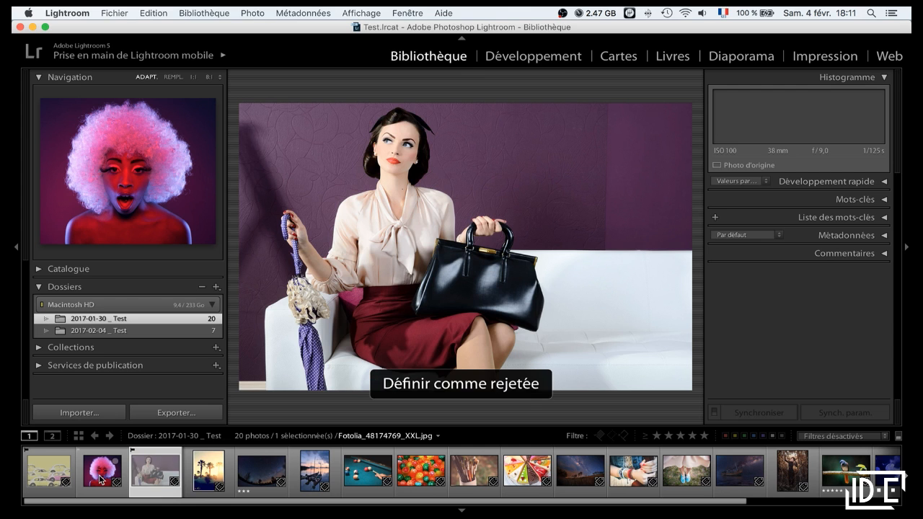
Step: Flag the teal billiard-ball photo after the moored boats as rejected, and return to the starry-sky photo, Fotolia_49683546_XL.jpg
key("Right")
key("Right")
key("Right")
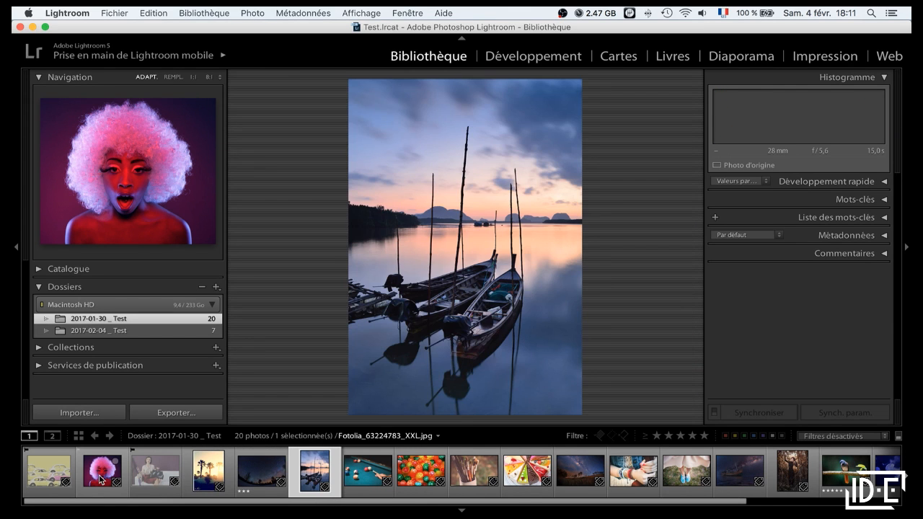
key("Right")
key("x")
key("Right")
key("Right")
key("Left")
key("Left")
key("Left")
key("Left")
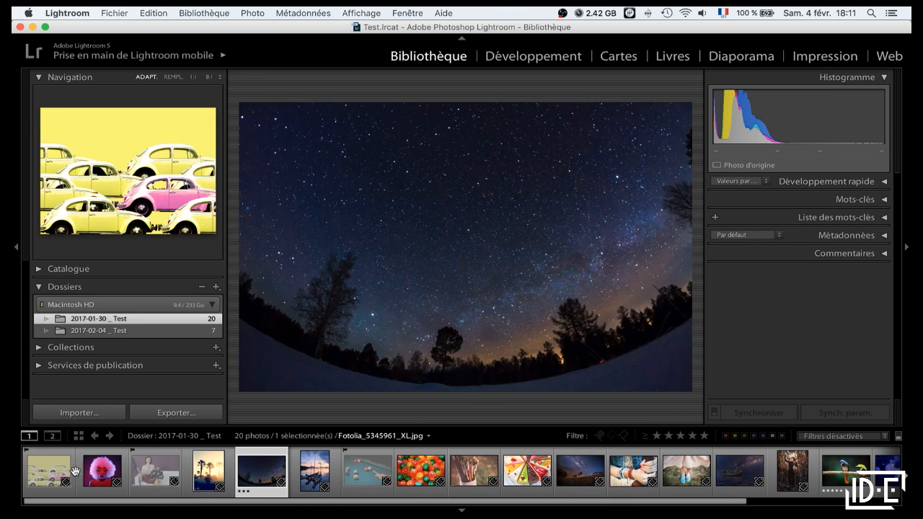
Step: Filter the folder to neutral (unflagged) photos, select the pink-haired portrait, and switch the rejected photos on and back off
left_click(600, 436)
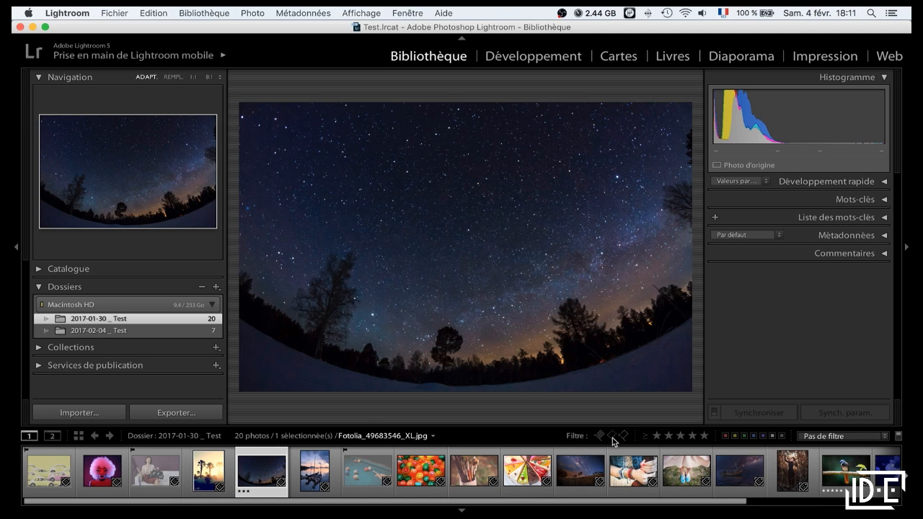
left_click(612, 437)
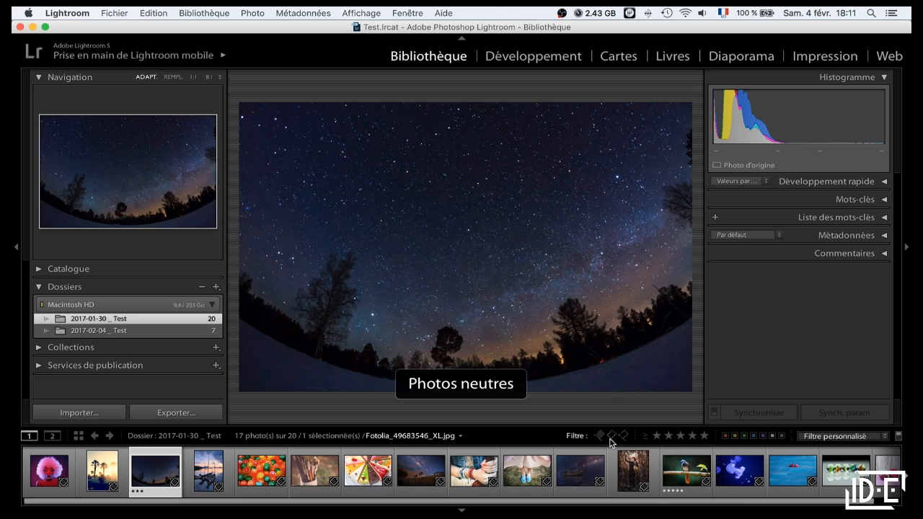
left_click(48, 481)
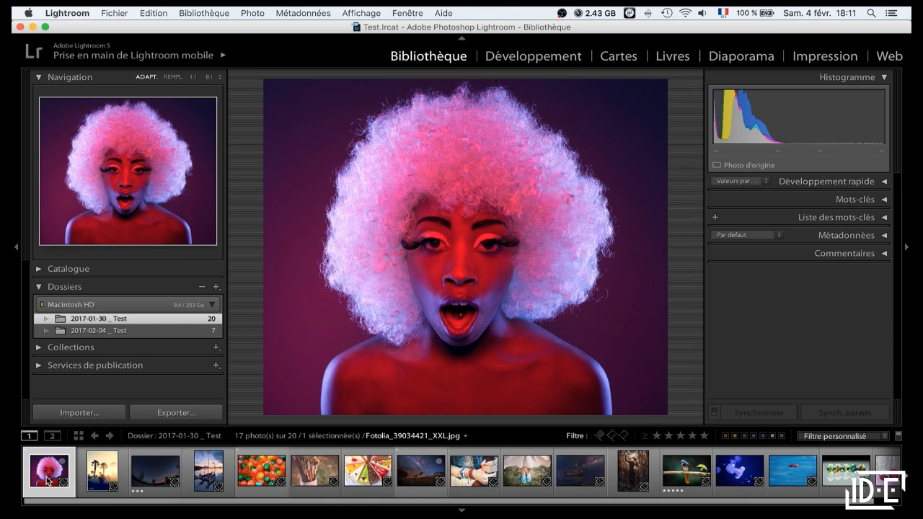
left_click(625, 437)
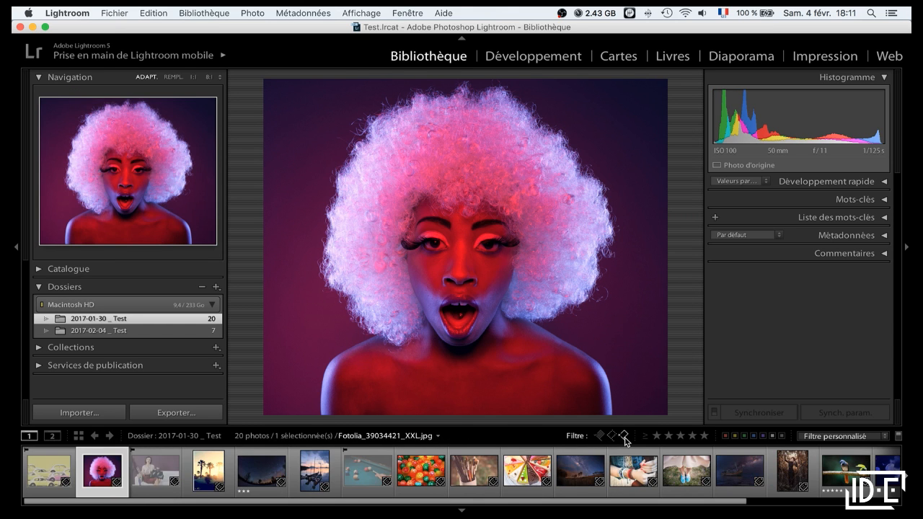
left_click(624, 436)
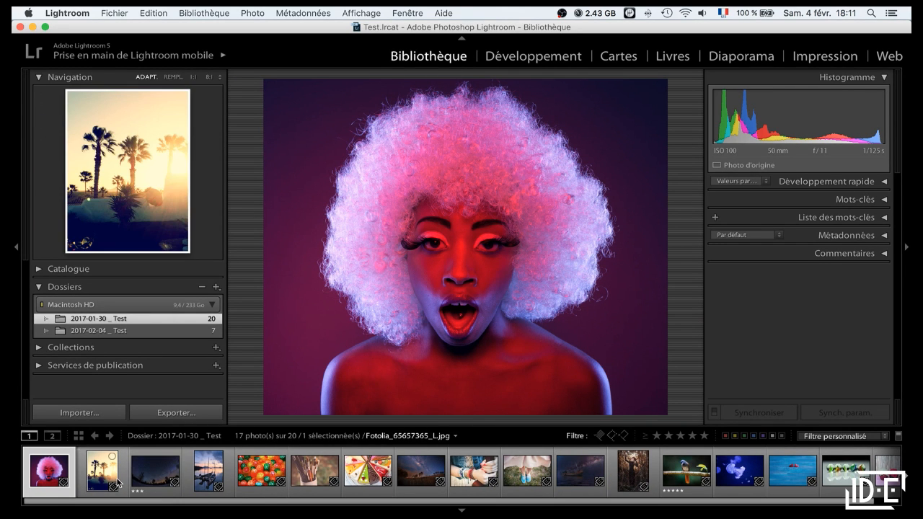
Step: Flag the pink-haired portrait, Fotolia_39034421_XXL.jpg, as picked and add flagged photos to the filter alongside the neutral ones
key("Right")
key("Left")
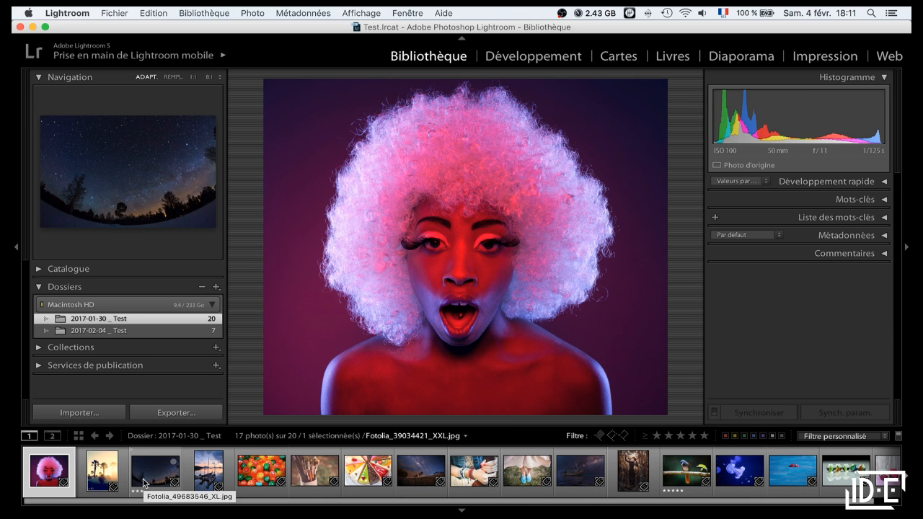
key("p")
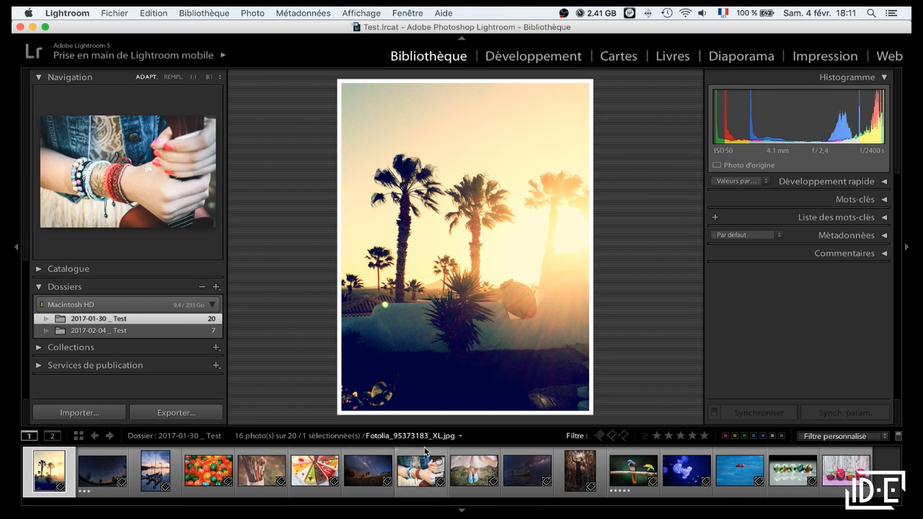
left_click(600, 437)
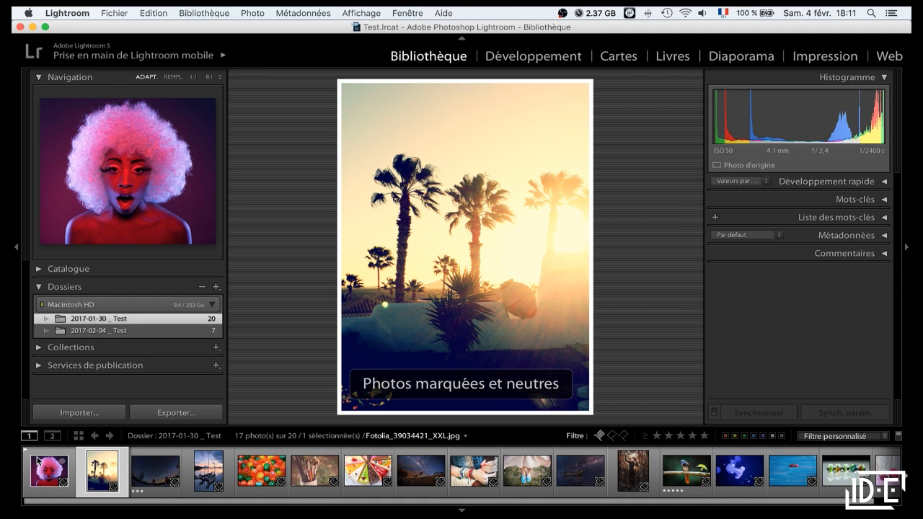
Step: Flag the palm-tree photo, Fotolia_65657365_L.jpg, and the starry-sky photo, Fotolia_49683546_XL.jpg, as picked
left_click(37, 460)
key("Right")
key("Right")
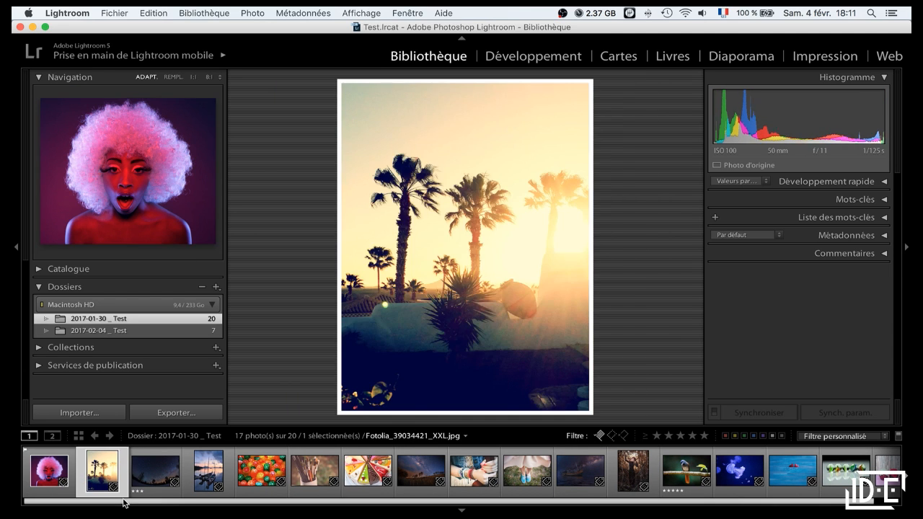
key("p")
key("Left")
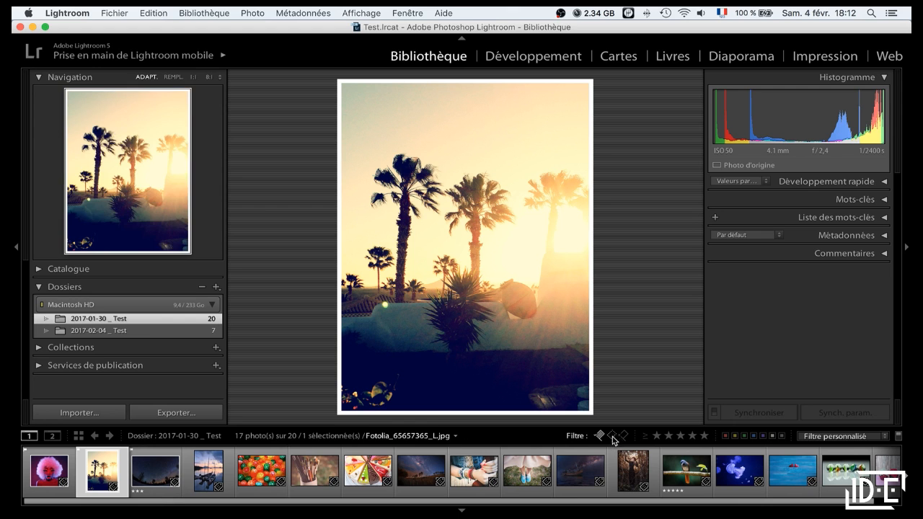
Step: Compare the flag filters: flagged photos only, flagged with neutral, and all including rejected, ending on flagged and neutral
left_click(612, 437)
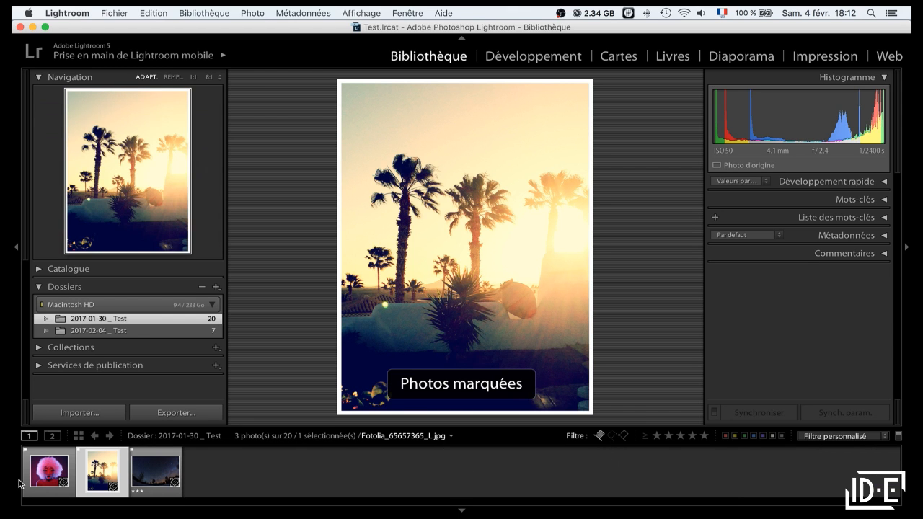
left_click(215, 469)
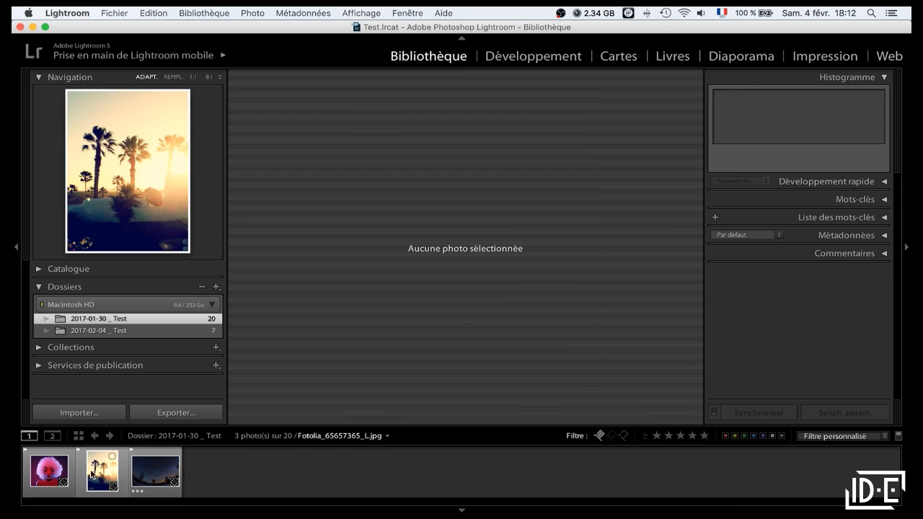
left_click(613, 437)
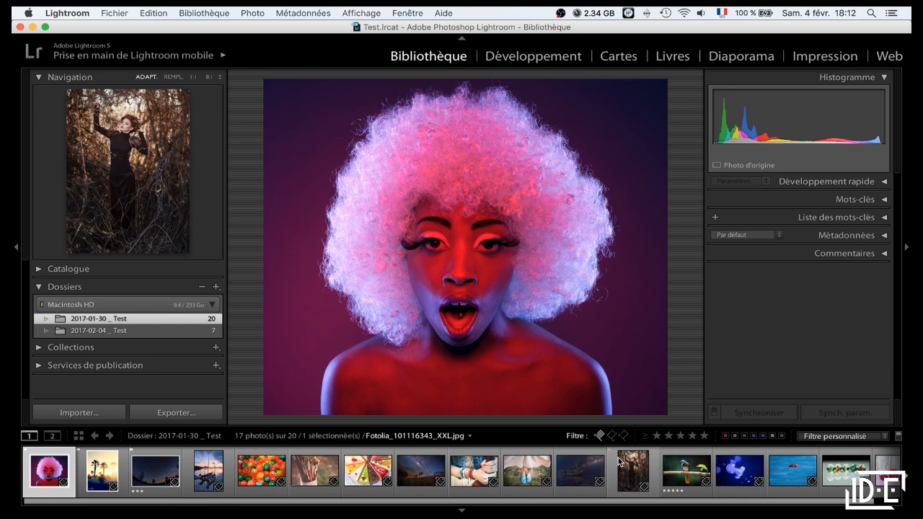
left_click(621, 436)
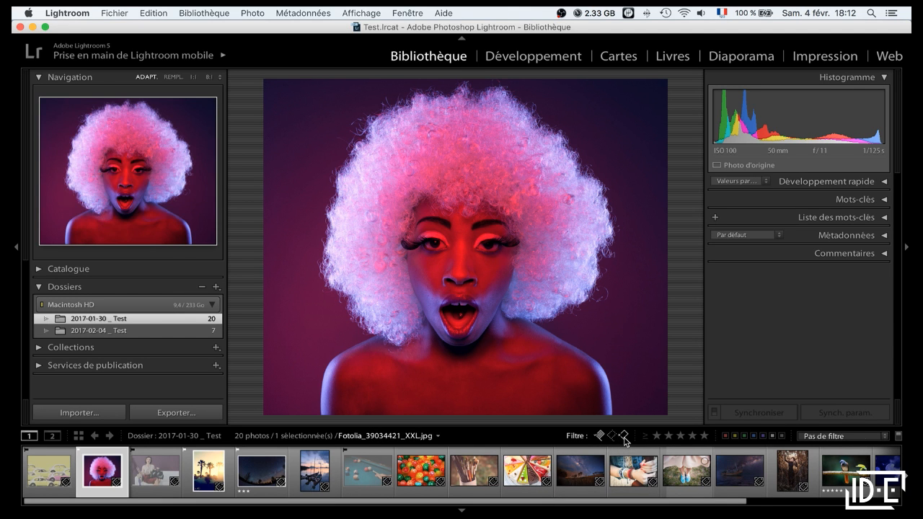
left_click(624, 436)
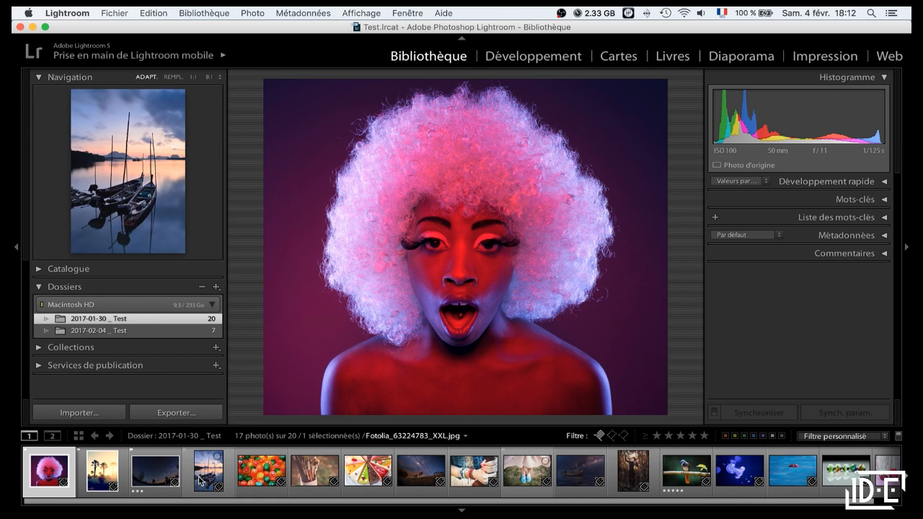
Step: Rate the moored-boats photo, Fotolia_63224783_XXL.jpg, four stars and the candy photo, Fotolia_85524570_XL.jpg, five stars
left_click(154, 490)
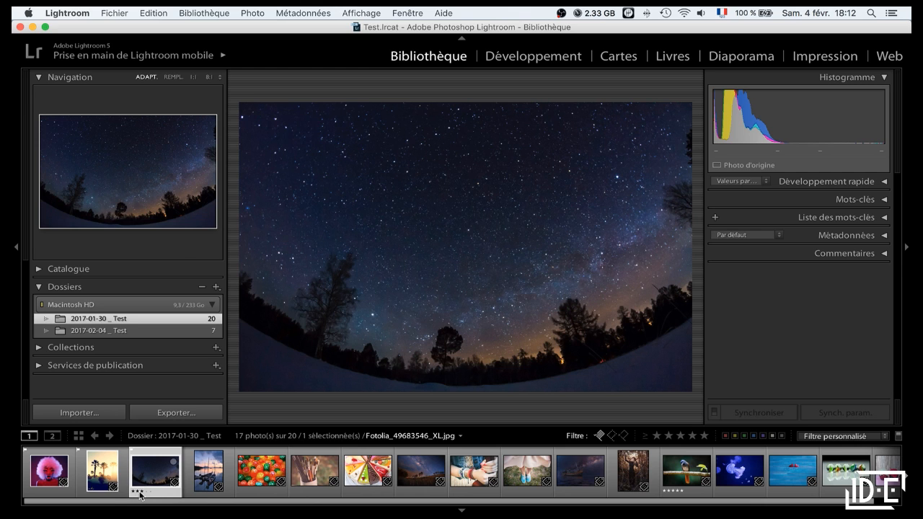
left_click(206, 480)
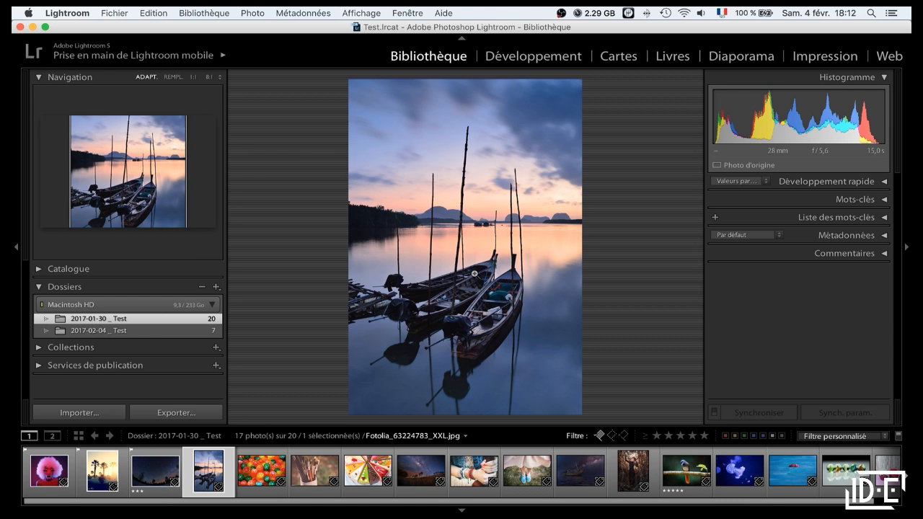
key("4")
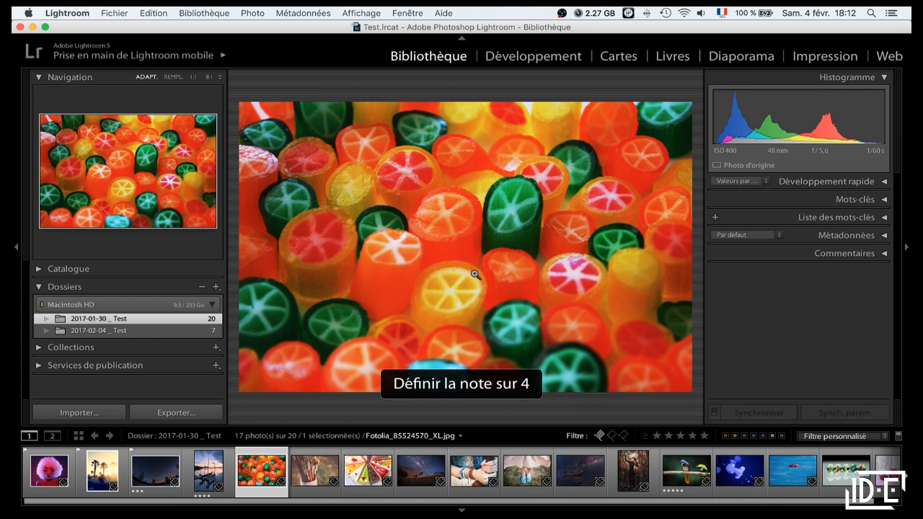
left_click(209, 472)
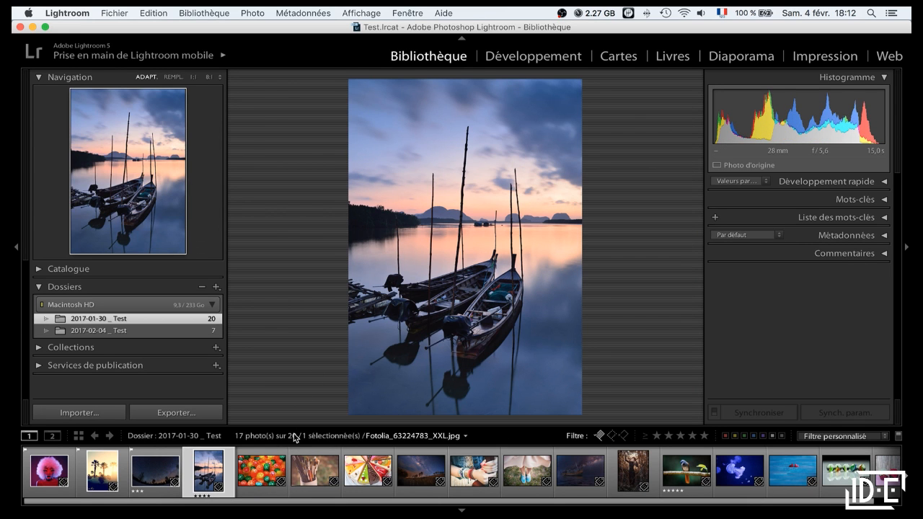
left_click(269, 479)
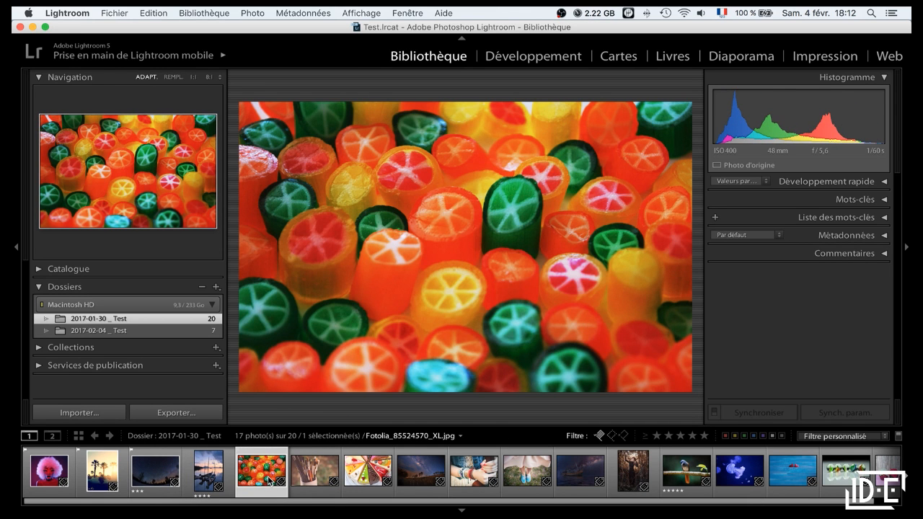
key("5")
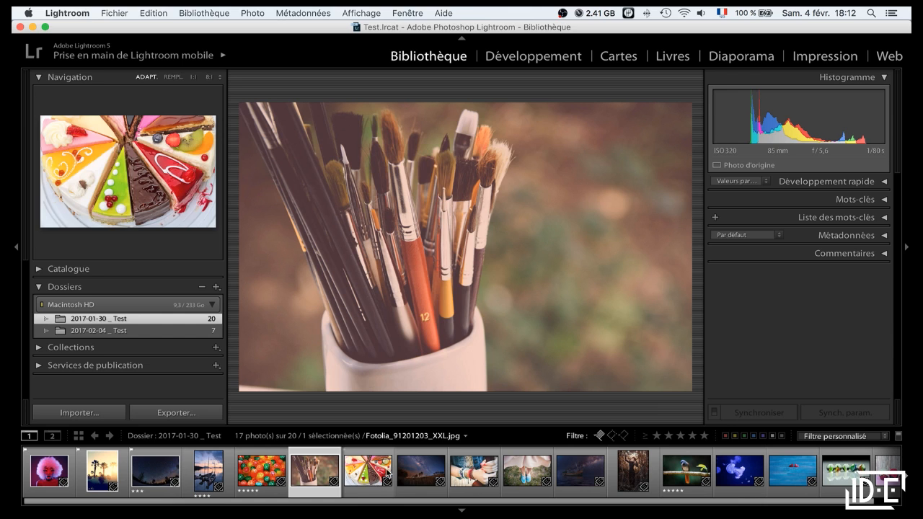
Step: Filter to flagged photos rated three stars and up, lower the threshold to one star, and restore all flagged and neutral photos
left_click(598, 436)
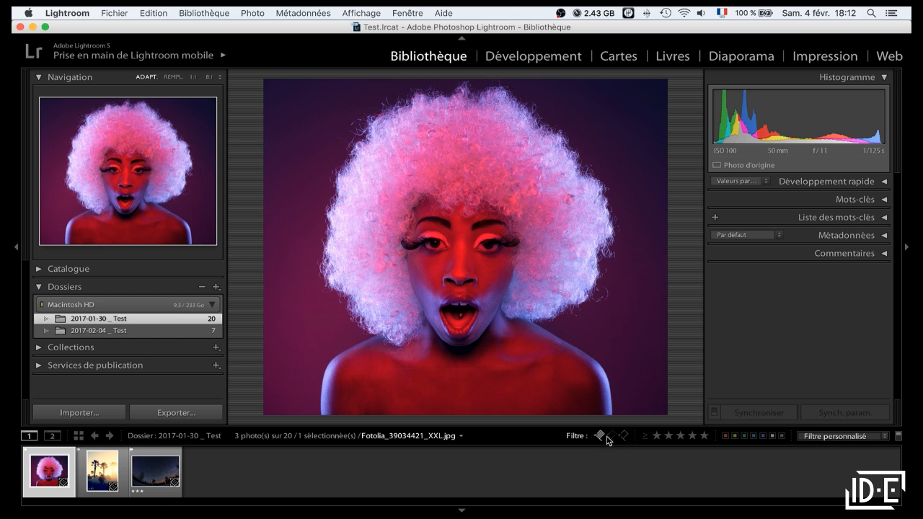
left_click(681, 436)
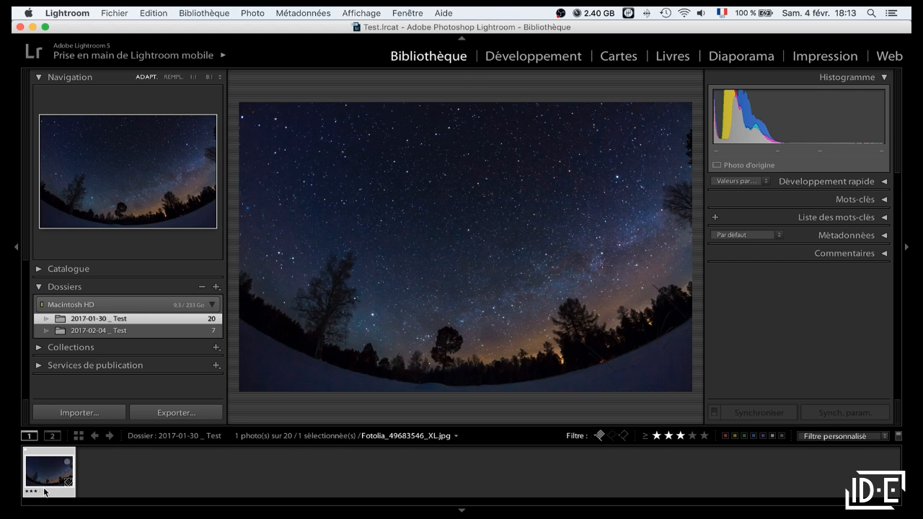
left_click(667, 437)
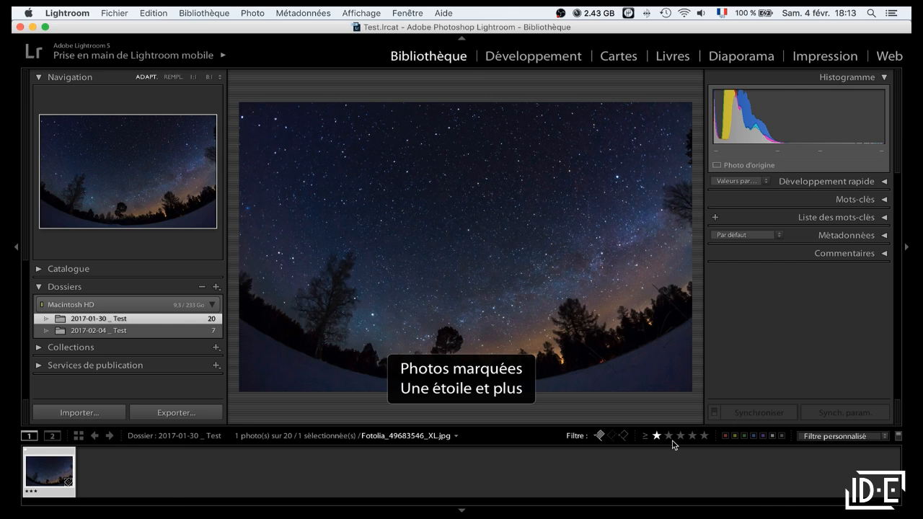
left_click(656, 436)
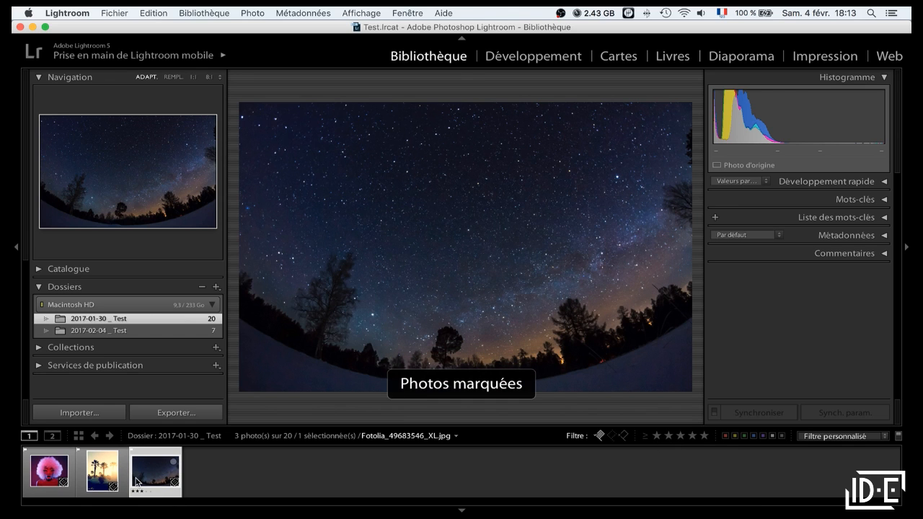
left_click(610, 436)
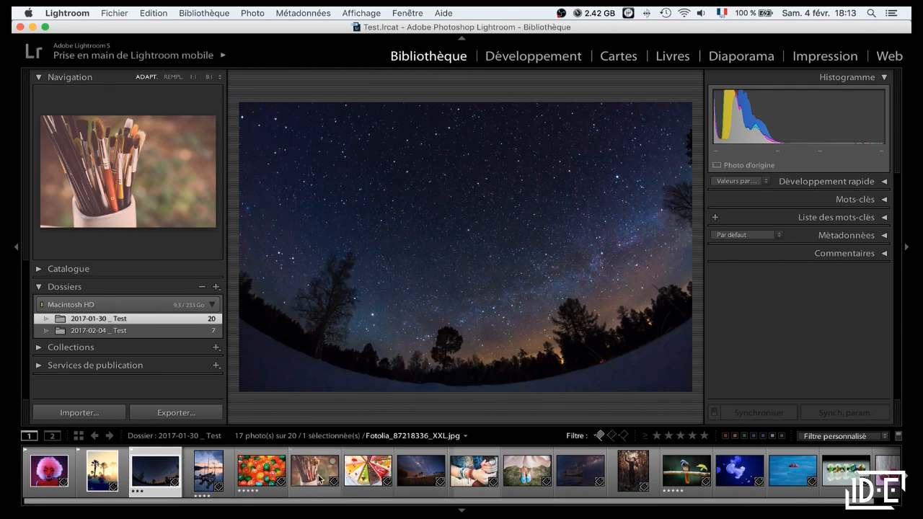
Step: Look through the list of saved filter presets and close it without choosing one
scroll(587, 483, "right", 1)
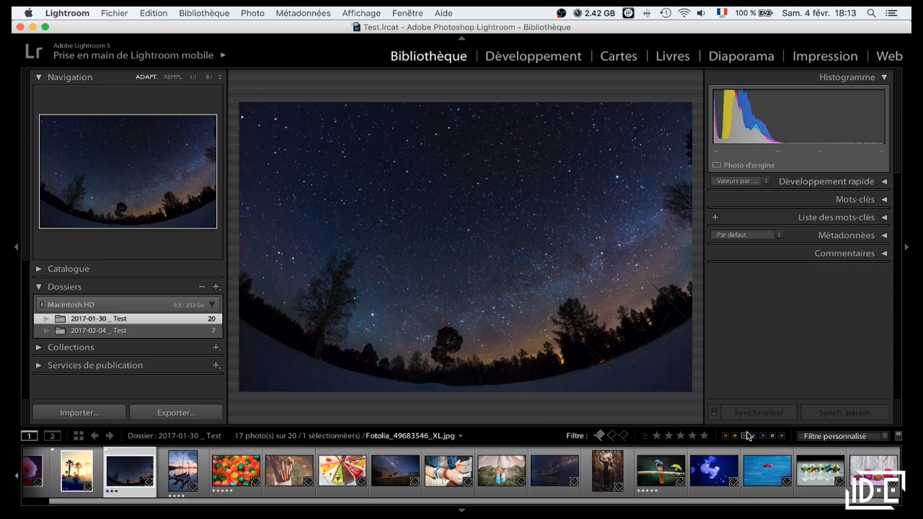
left_click(875, 436)
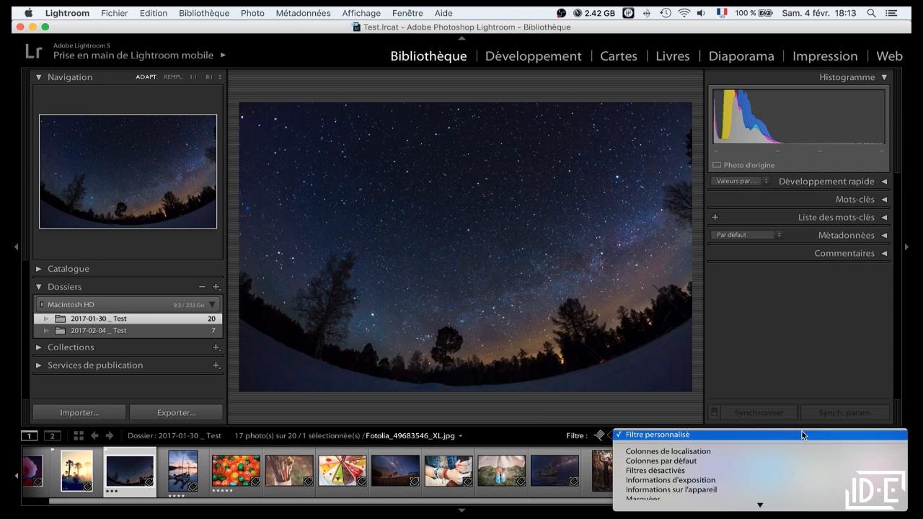
left_click(828, 388)
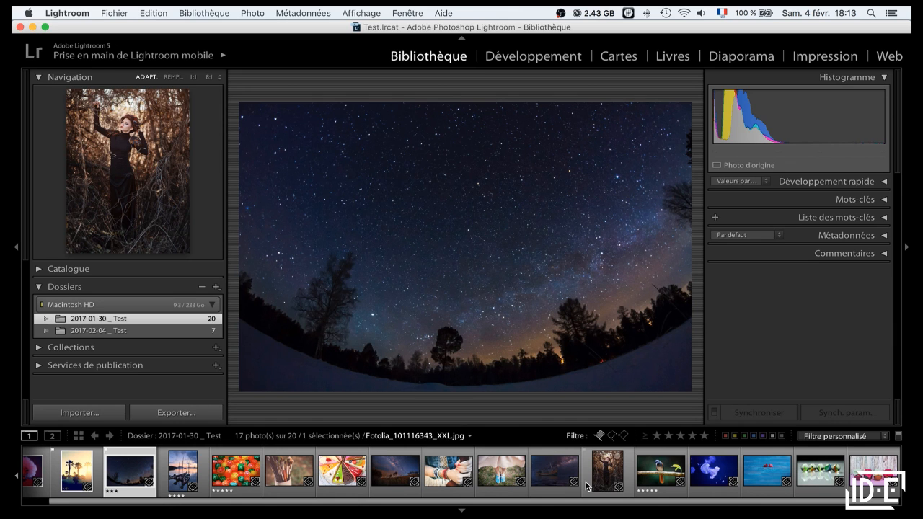
Step: Select the range of photos from the pink-haired portrait to the bracelets photo, and go back to the portrait alone
scroll(591, 485, "left", 1)
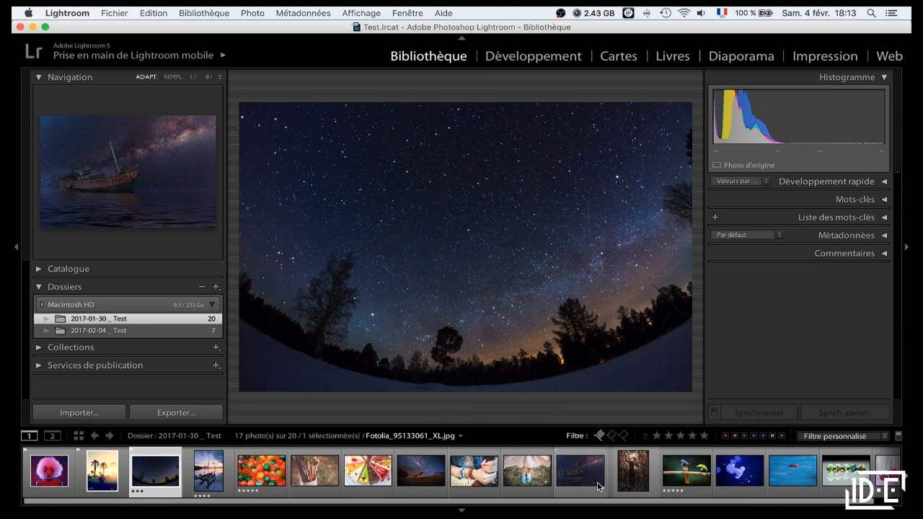
left_click(69, 494)
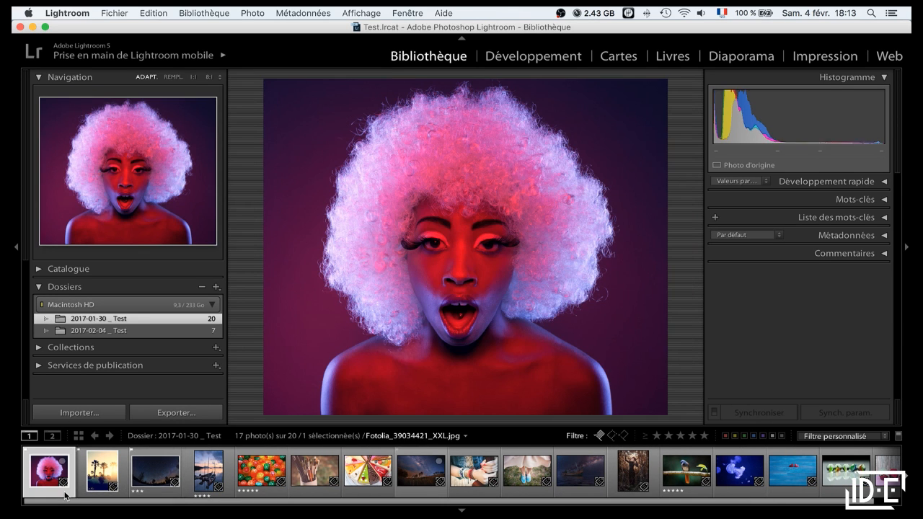
left_click(475, 494, "shift")
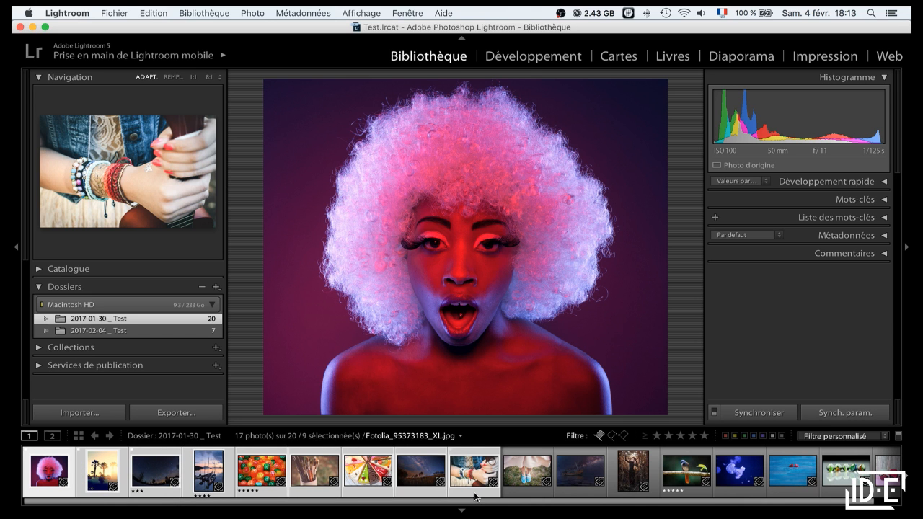
left_click(576, 478)
left_click(50, 477)
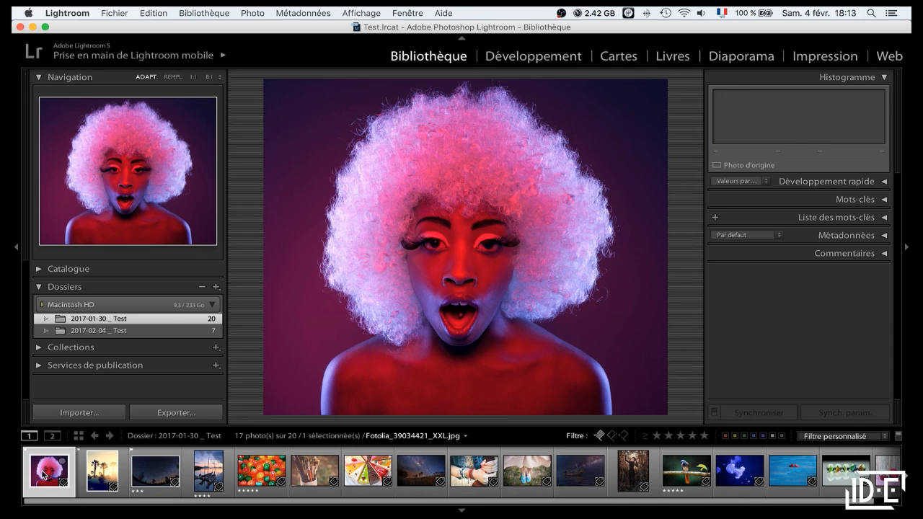
Step: Select the ten photos from the pink-haired portrait to the blue-sneakers photo and give them the red (Rouge) colour label
left_click(508, 481, "shift")
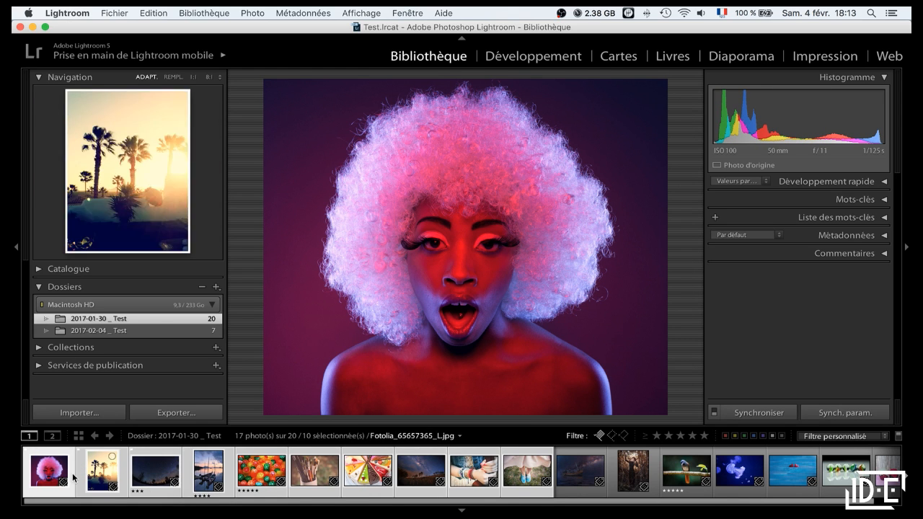
right_click(519, 470)
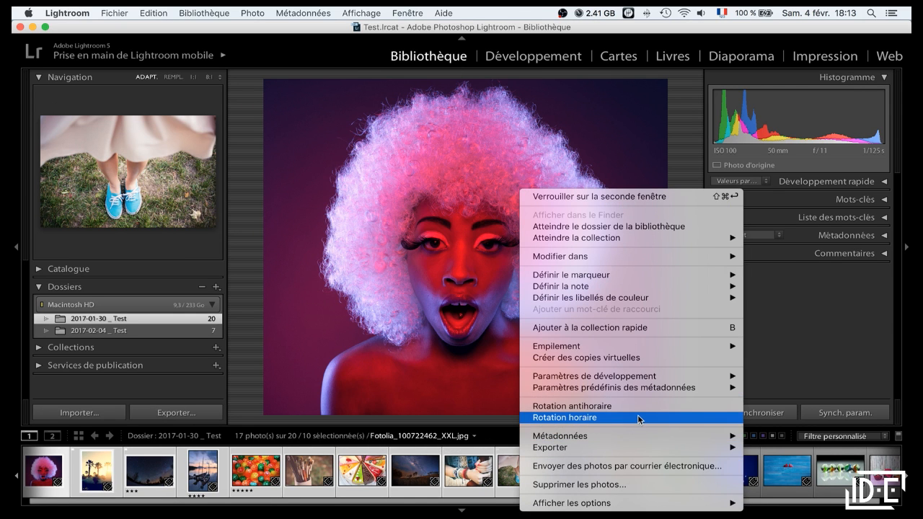
mouse_move(663, 298)
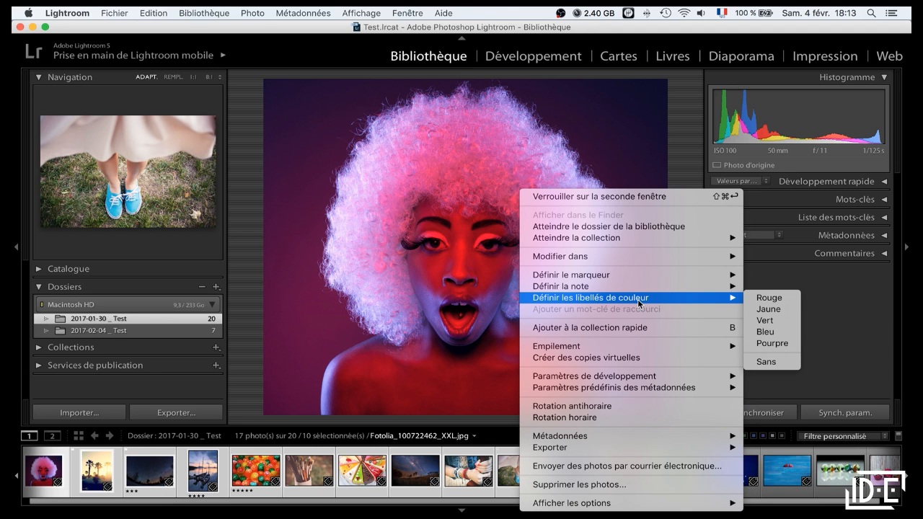
left_click(765, 298)
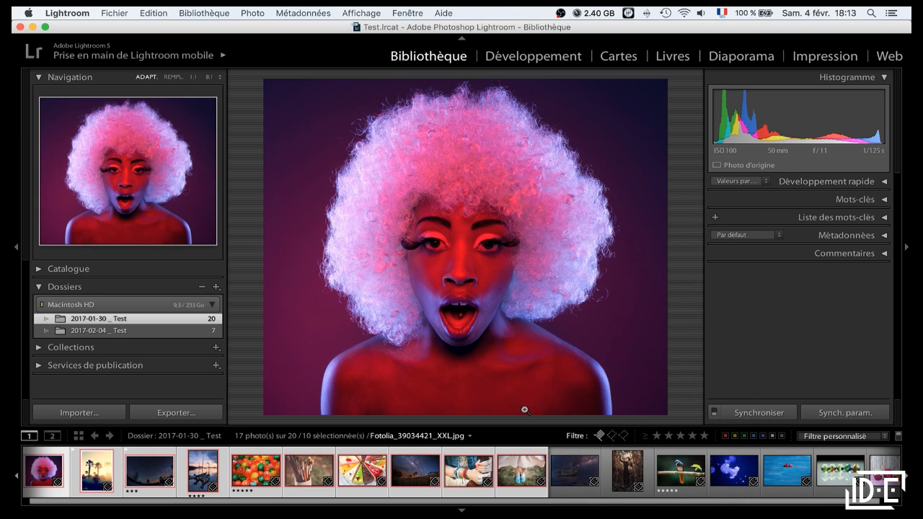
Step: Give the yellow (Jaune) colour label to the photos from the shipwreck to the jam jars, and select the blue-sneakers photo
left_click(569, 476)
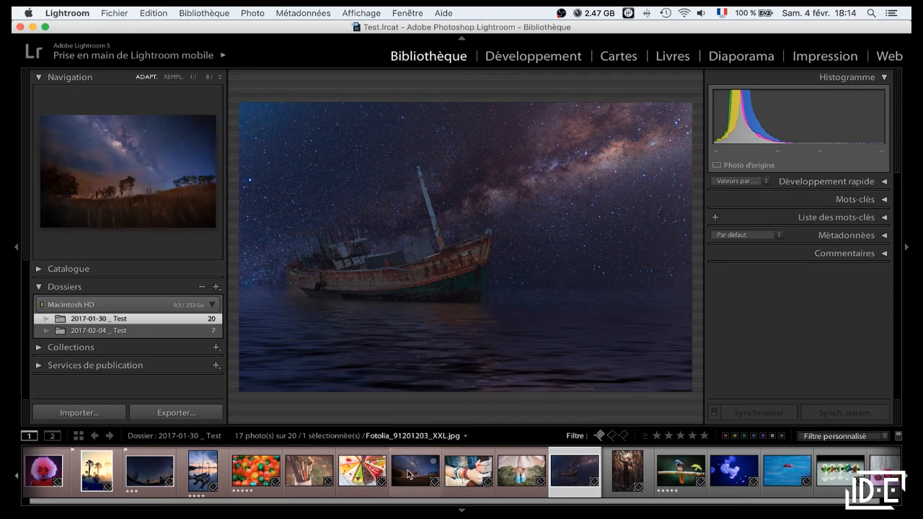
scroll(750, 482, "right", 1)
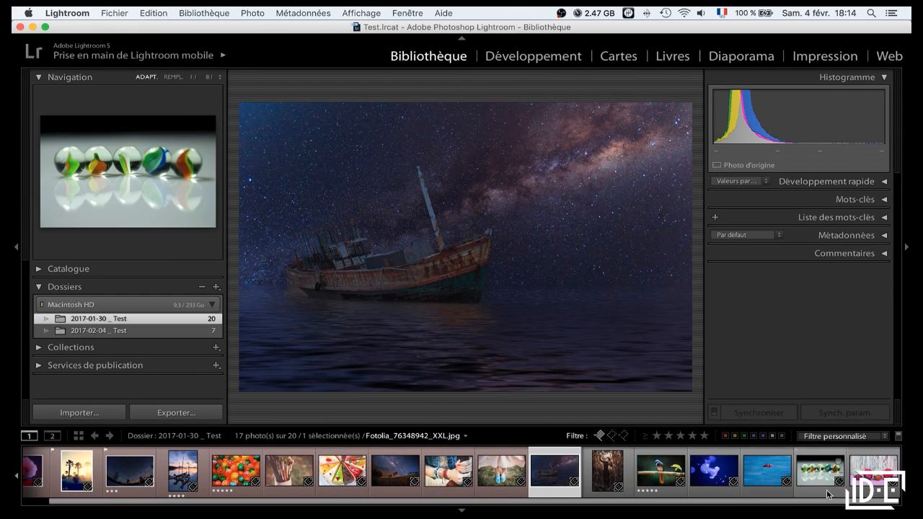
left_click(874, 472, "shift")
right_click(874, 472)
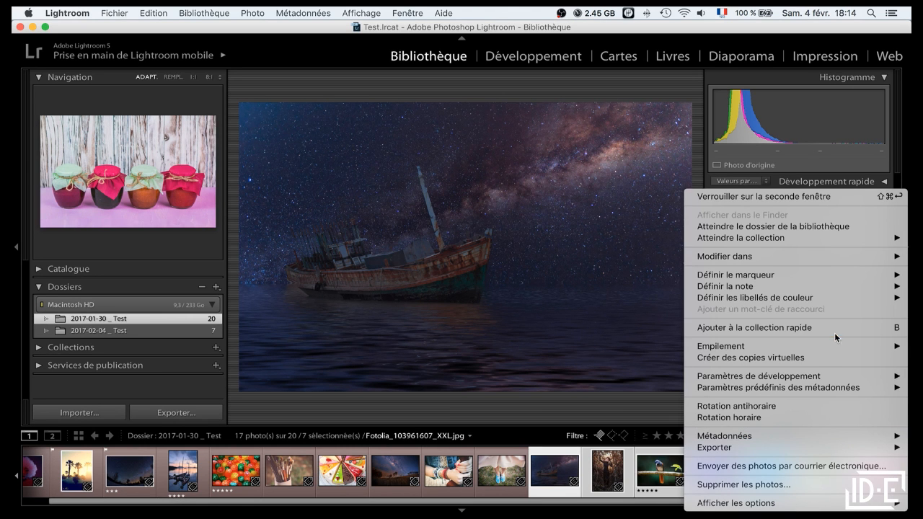
mouse_move(829, 297)
left_click(653, 309)
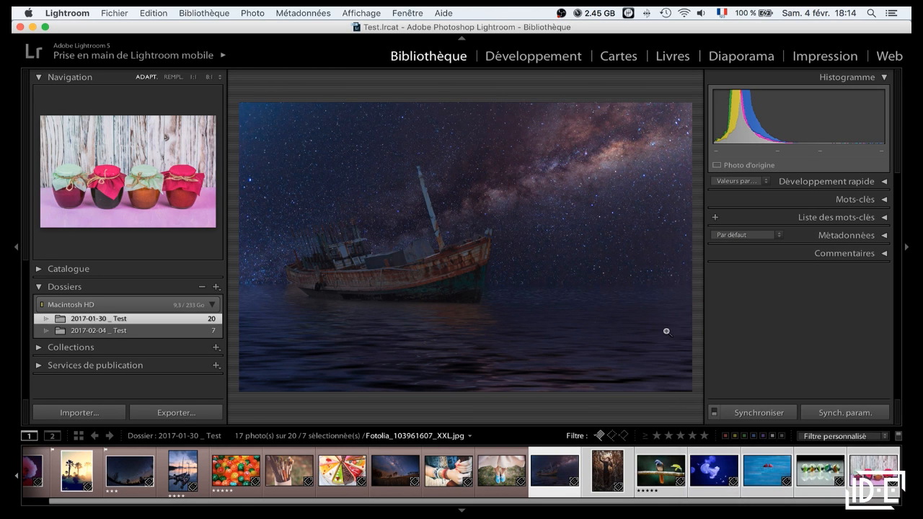
left_click(498, 472)
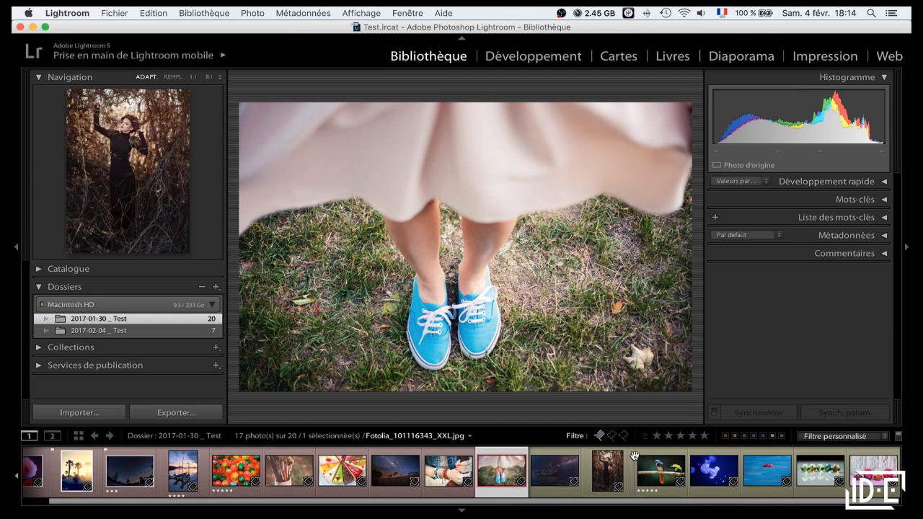
Step: Filter the photos by the red label, switch to only the yellow label, and clear the colour filter
left_click(726, 435)
left_click(626, 488)
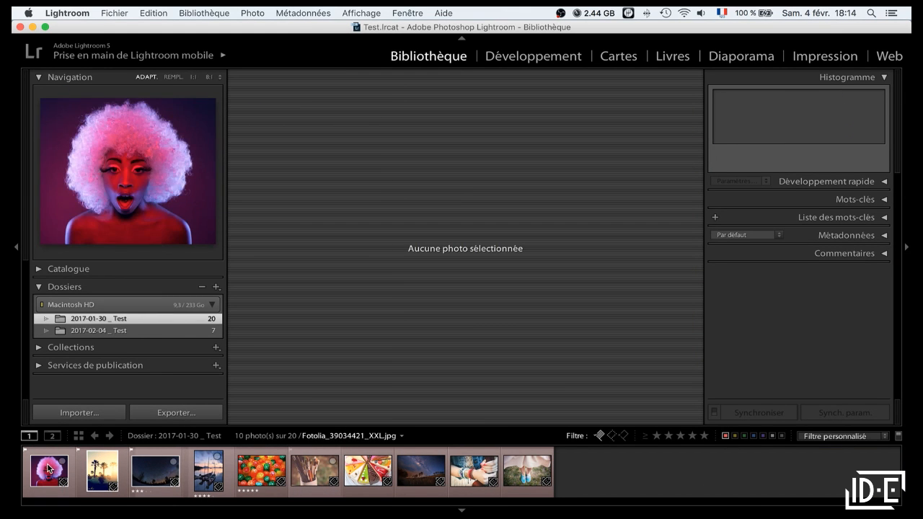
left_click(734, 436)
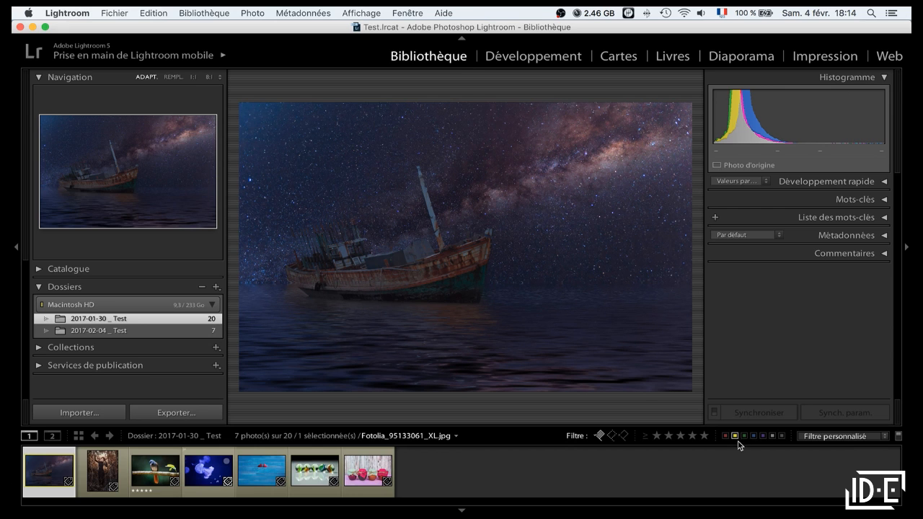
left_click(735, 436)
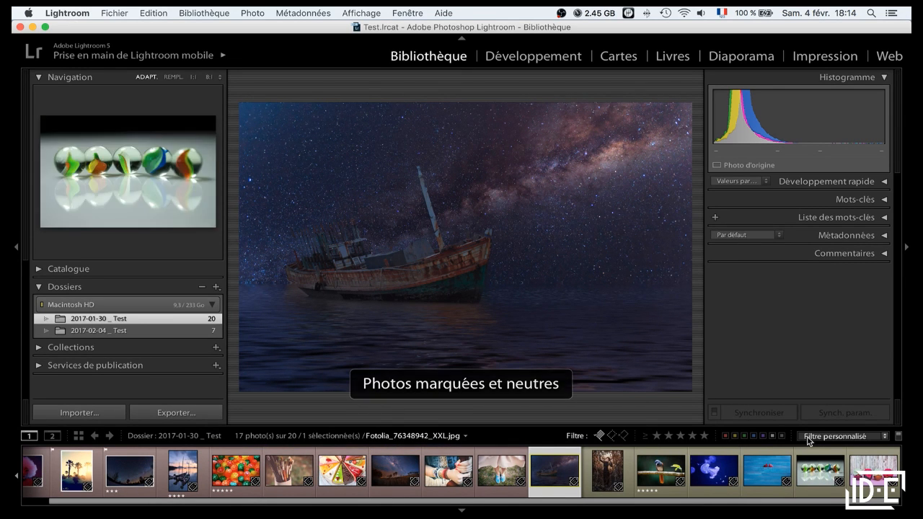
scroll(612, 472, "left", 1)
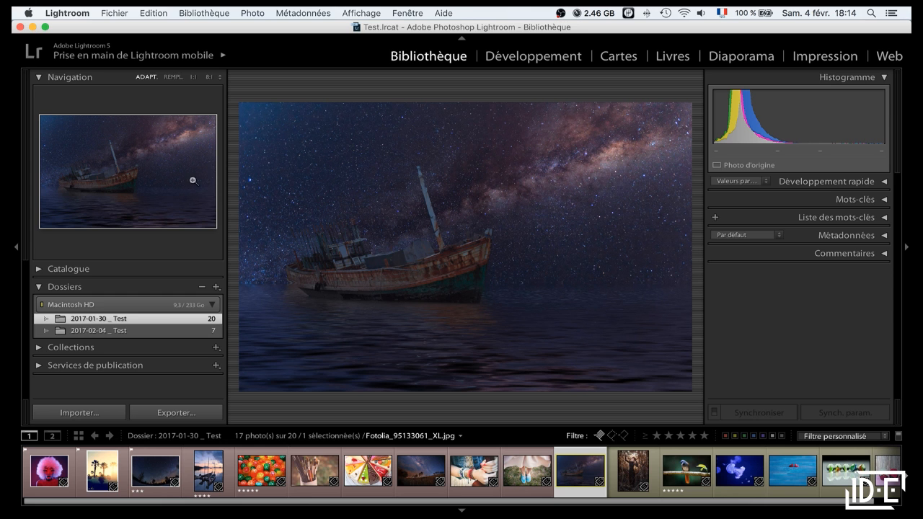
Step: View the shipwreck photo at Fill, 1:1 around the mast and 2:1 zoom, and return it to Fit
left_click(177, 77)
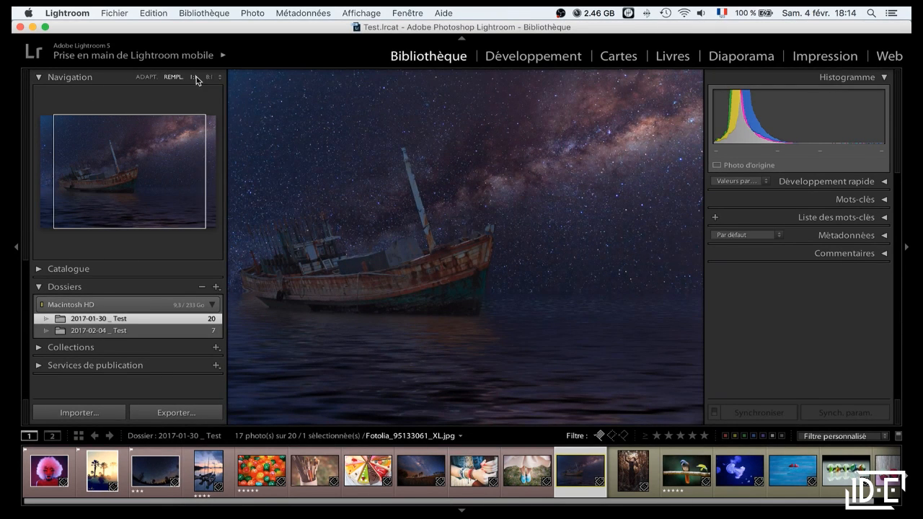
left_click(196, 77)
left_click(118, 146)
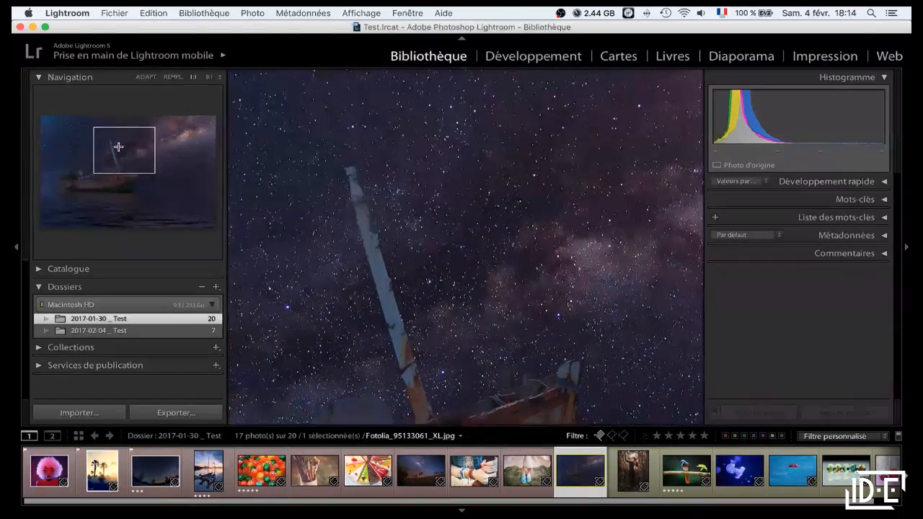
left_click_drag(118, 146, 98, 146)
left_click(218, 77)
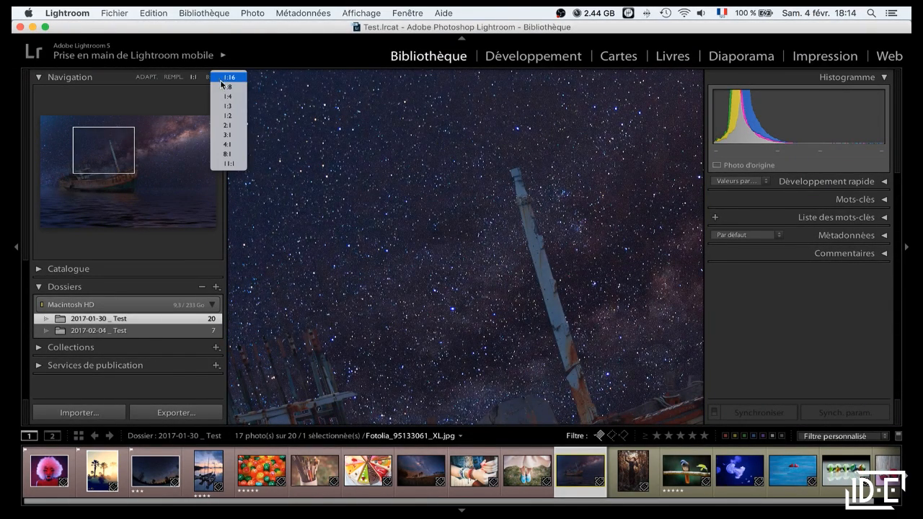
left_click(229, 126)
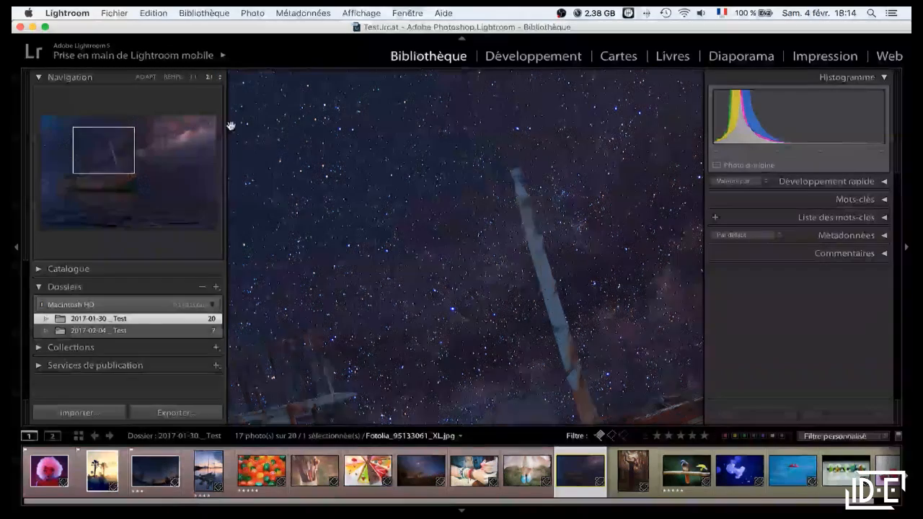
left_click(174, 78)
left_click(148, 79)
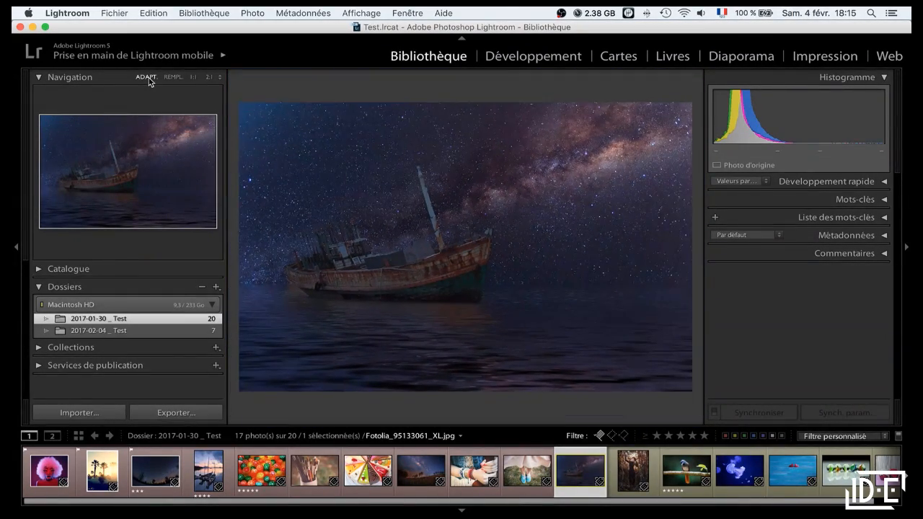
Step: Browse backwards through the photos from the shipwreck and open the pink-haired portrait at the start
key("Left")
key("Left")
key("Left")
key("Left")
key("Left")
key("Left")
key("Left")
key("Left")
key("Left")
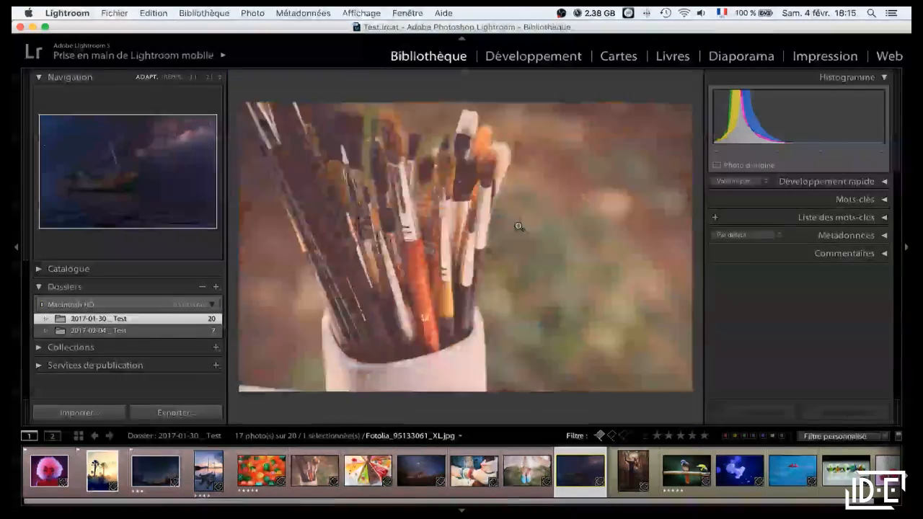
left_click(41, 476)
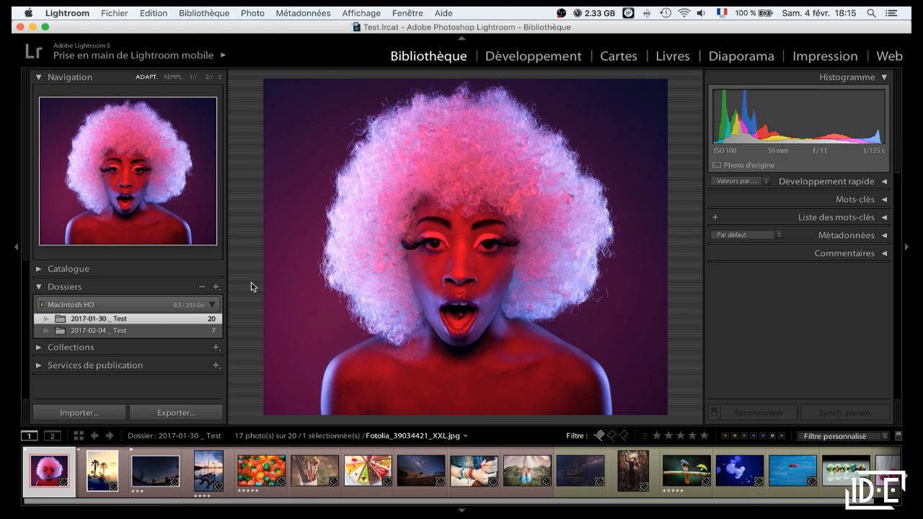
Step: Hide the side panels, module bar and filmstrip, and preview the pink-haired portrait in full screen before returning to the window
left_click(16, 250)
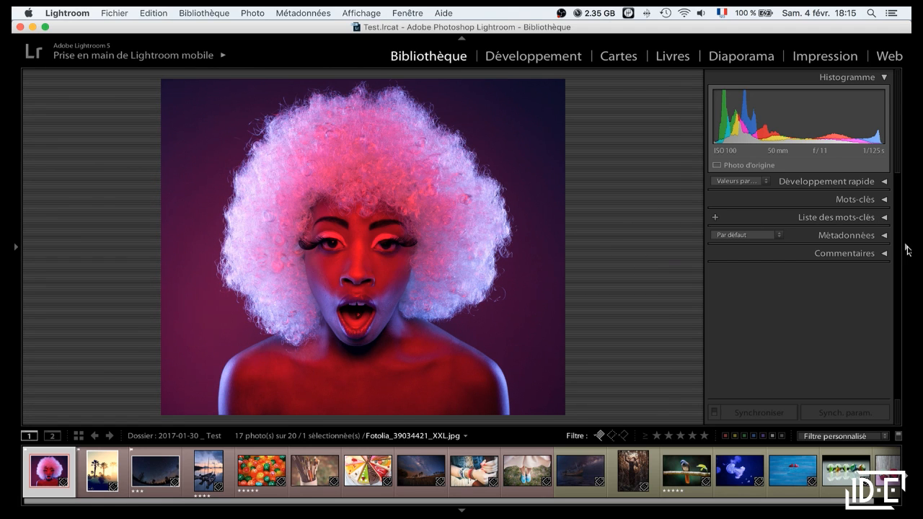
left_click(907, 249)
left_click(465, 43)
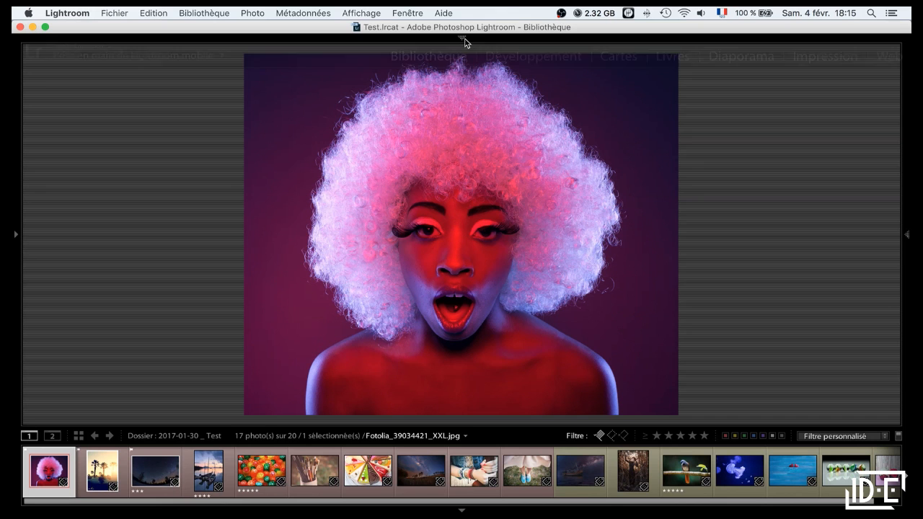
left_click(462, 510)
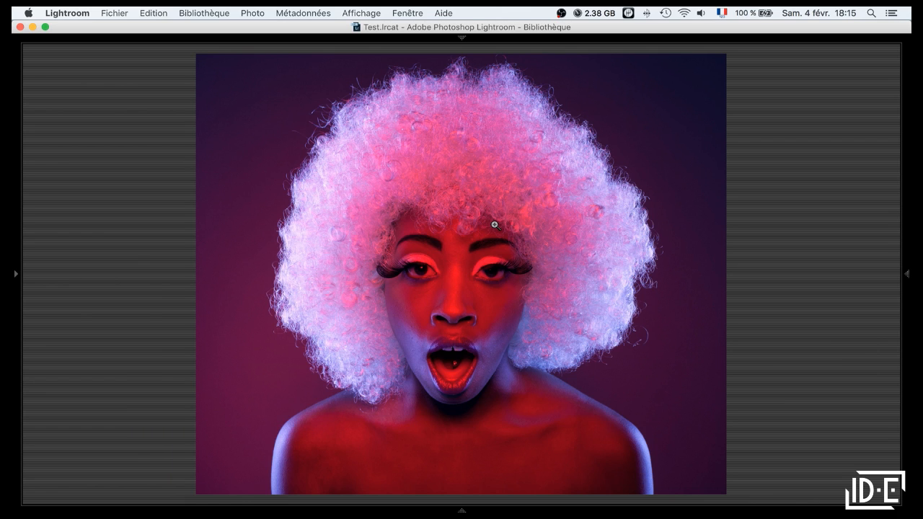
key("f")
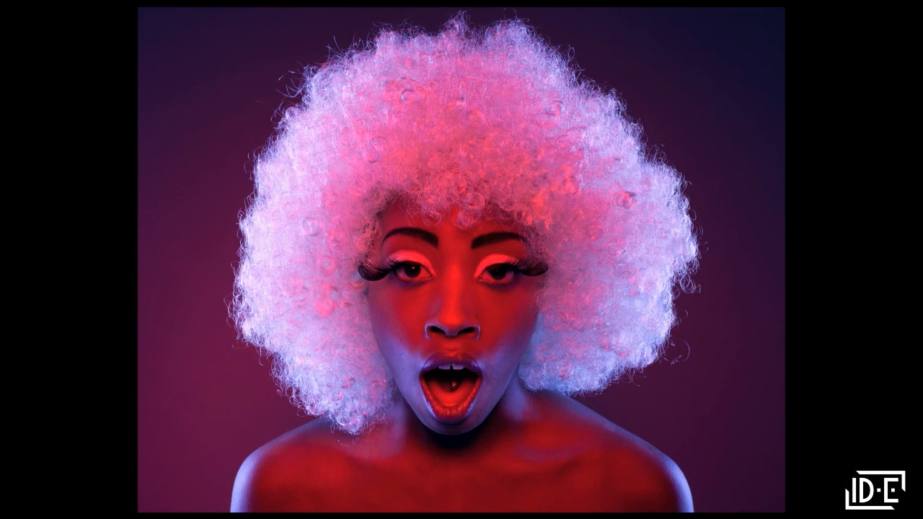
key("Escape")
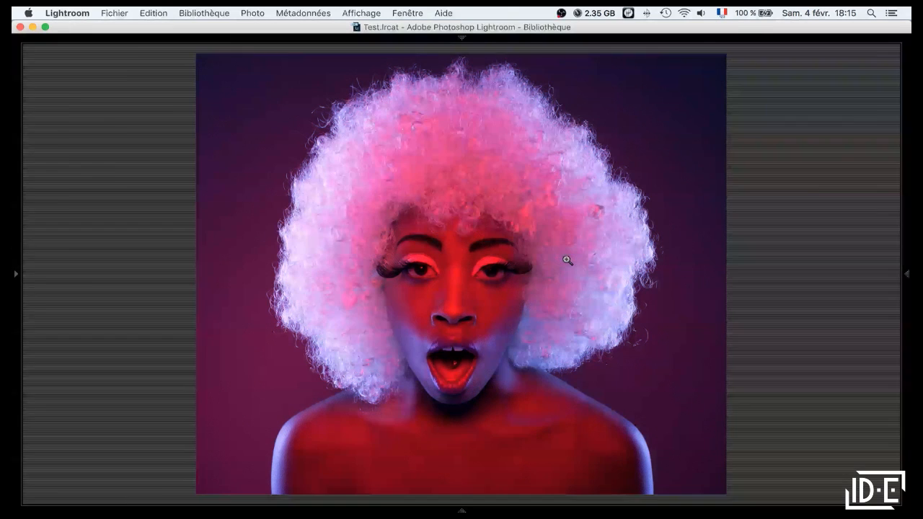
Step: Show the side panels, the module bar and the filmstrip again
key("Tab")
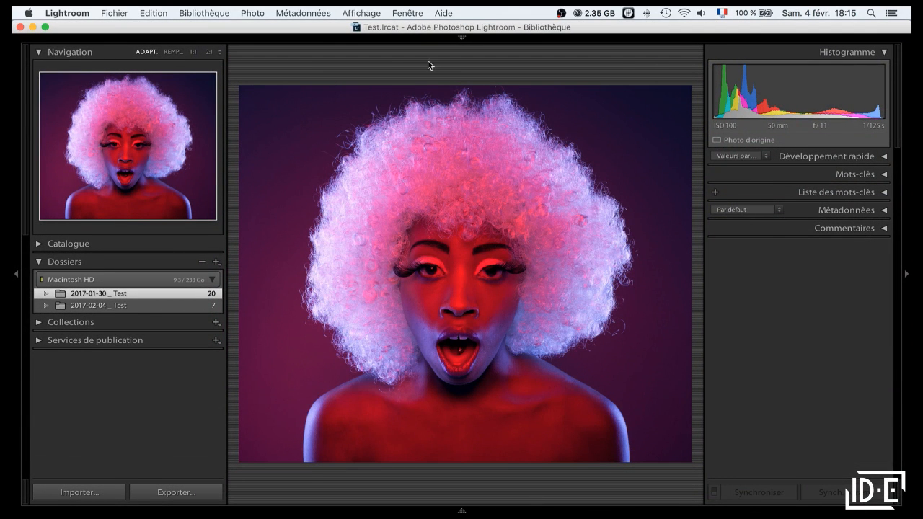
left_click(463, 37)
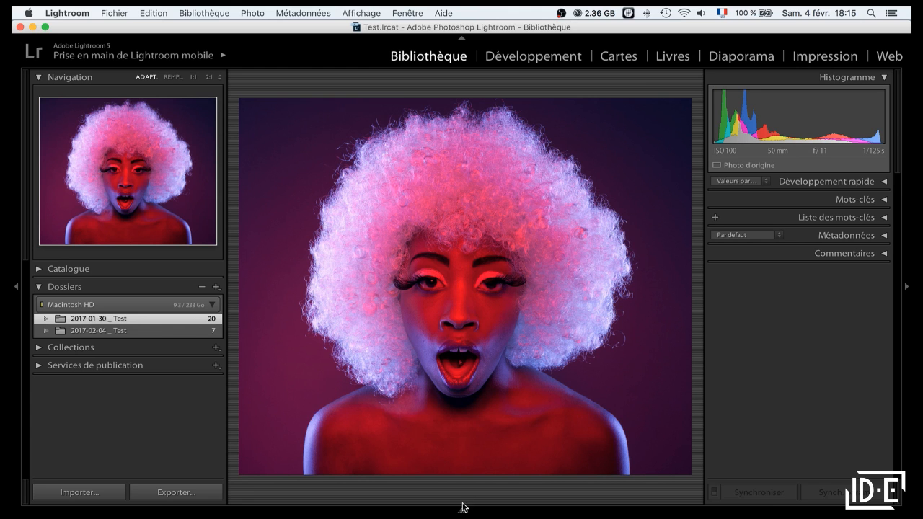
left_click(462, 507)
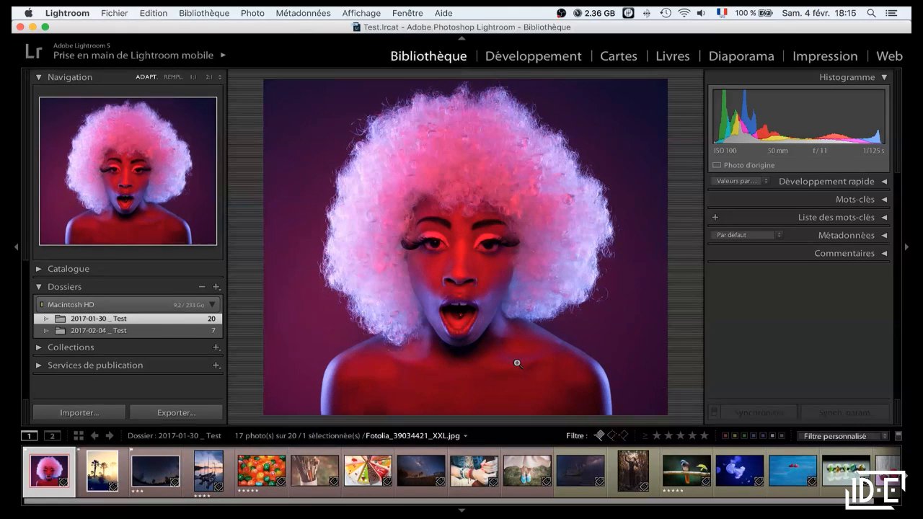
Step: Toggle the side panels until they are hidden, and step to the following photo and back to the portrait
key("Tab")
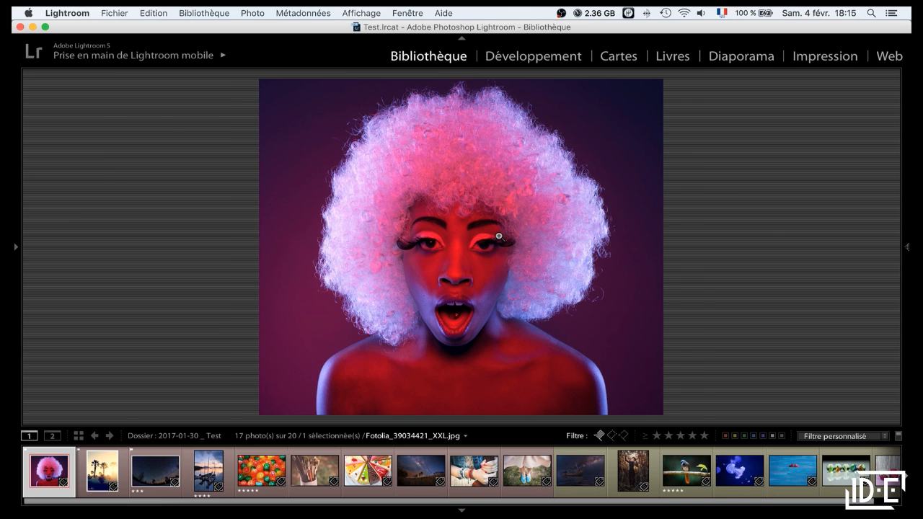
key("Tab")
key("Tab")
key("Right")
key("Left")
Step: Zoom in on the portrait's eyes and inspect the detail, zoom back out to Fit and restore the side panels
left_click(491, 216)
left_click_drag(655, 345, 576, 180)
left_click_drag(697, 381, 495, 184)
left_click_drag(548, 257, 609, 236)
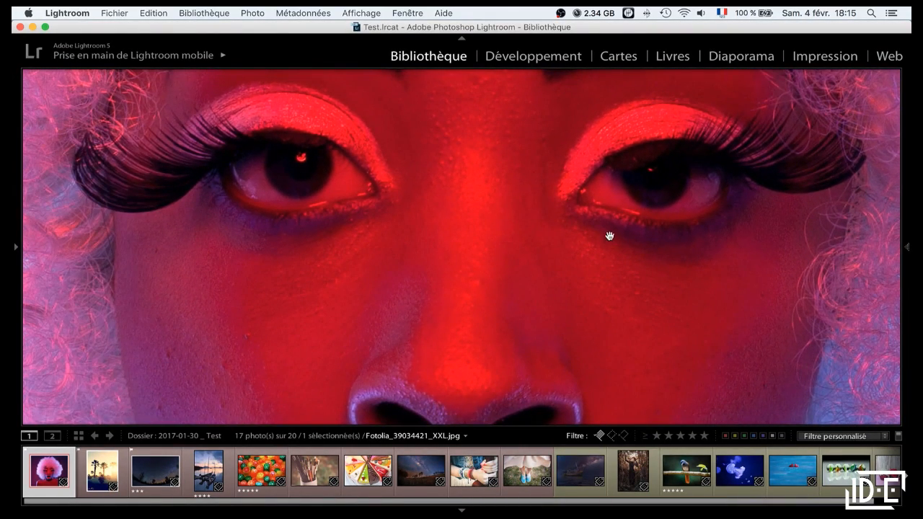
left_click_drag(559, 222, 560, 247)
left_click(561, 248)
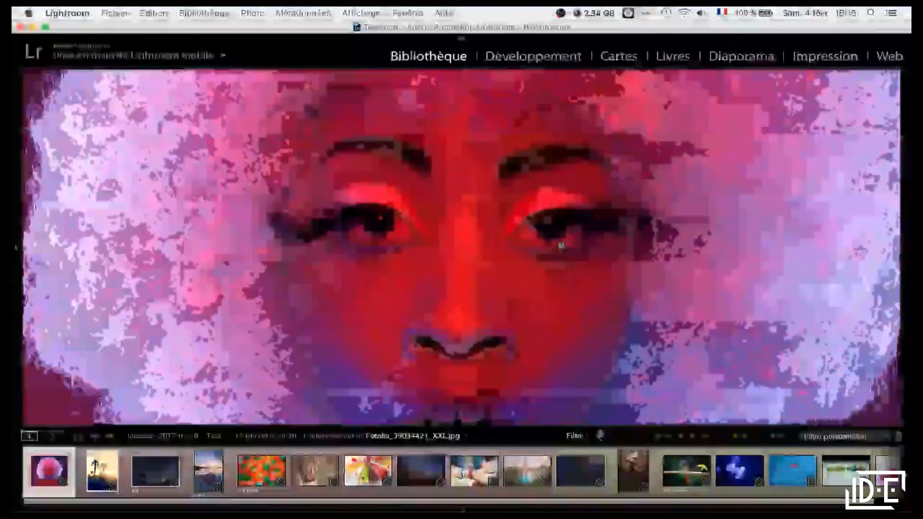
key("Tab")
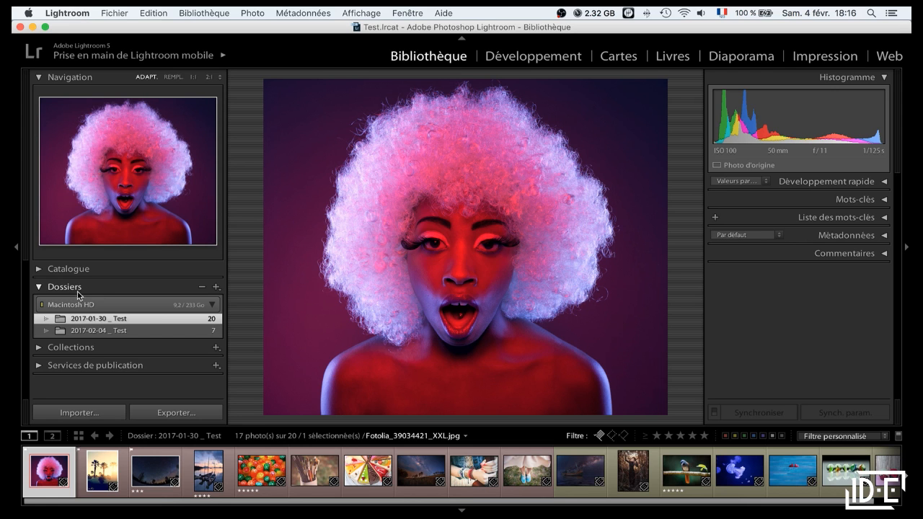
Step: Expand the Collections section and its smart collections (Collections dynamiques), and look through the collections inside
left_click(59, 349)
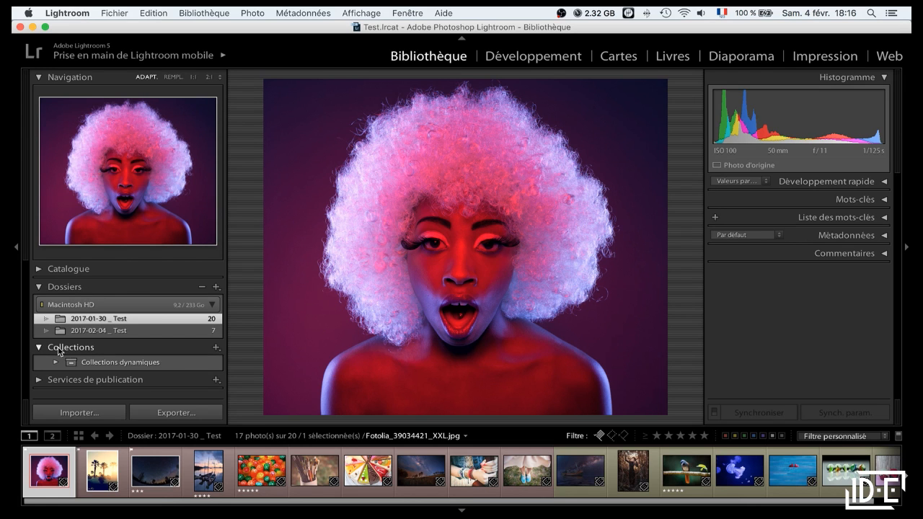
left_click(56, 362)
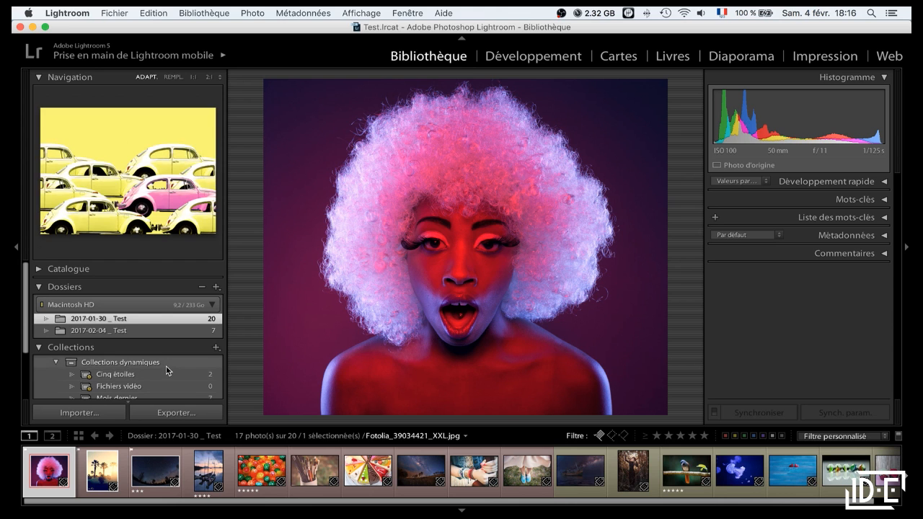
scroll(168, 370, "down", 2)
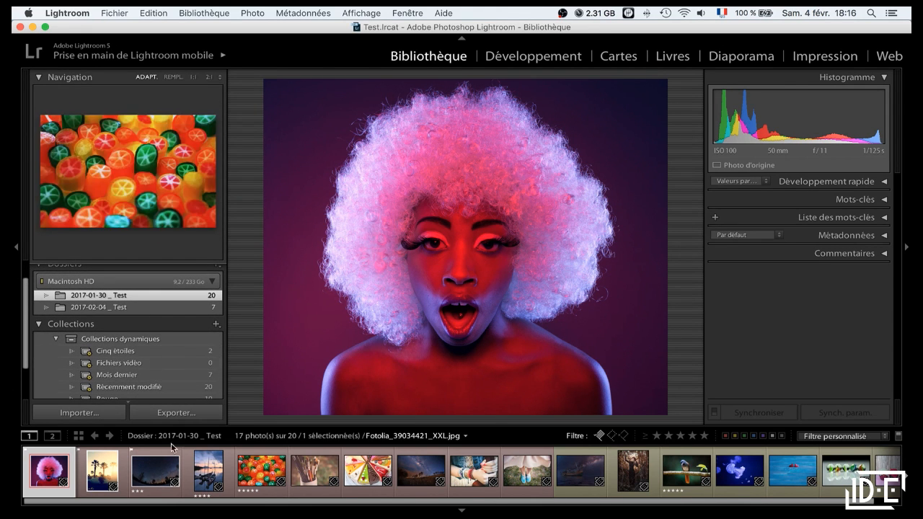
Step: View the photos in the smart collections Cinq étoiles, Rouge and Sans mots-clés, return to Cinq étoiles and select the whole Collections dynamiques set
left_click(122, 353)
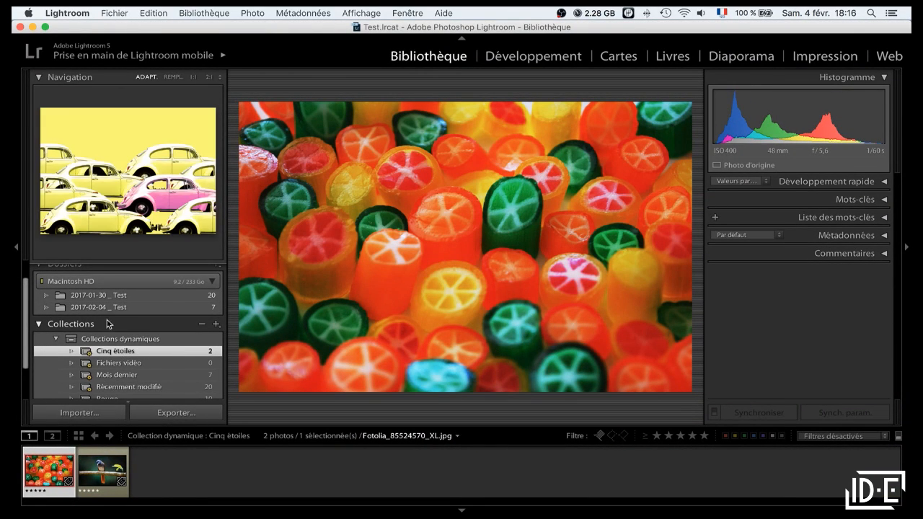
scroll(117, 388, "down", 1)
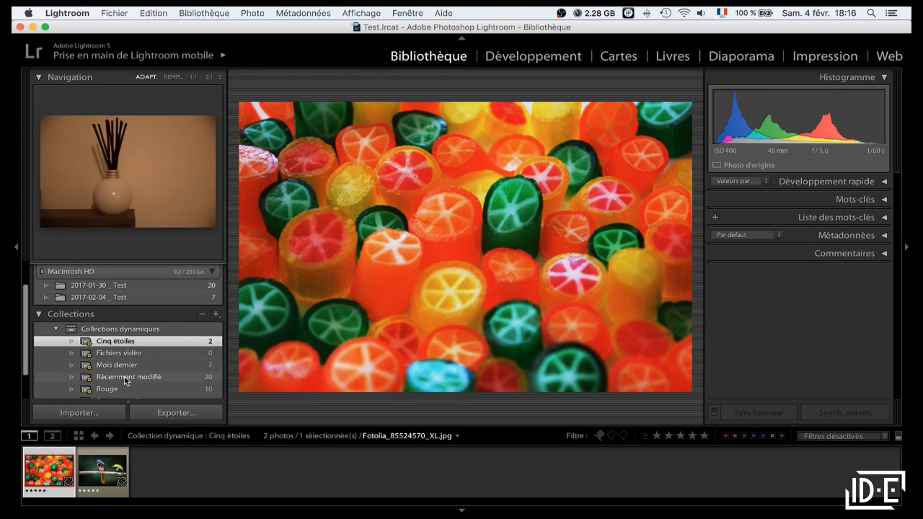
left_click(119, 389)
scroll(126, 378, "down", 1)
left_click(181, 387)
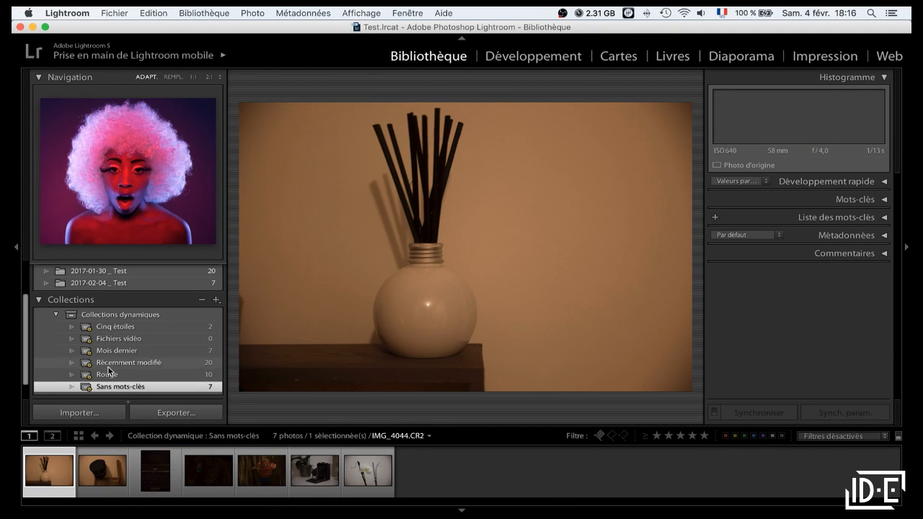
left_click(108, 327)
left_click(116, 314)
scroll(55, 318, "up", 3)
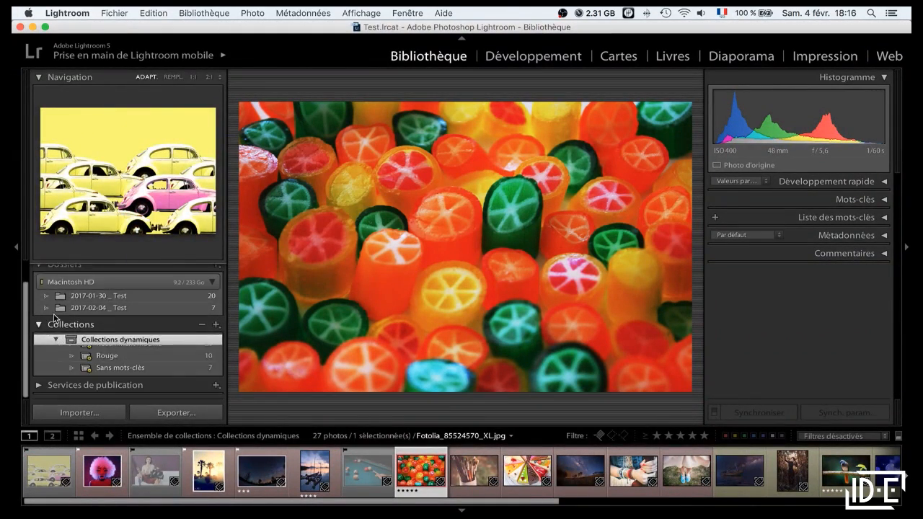
Step: Collapse the Collections section, expand Services de publication to look through the available services, and collapse it again
left_click(65, 346)
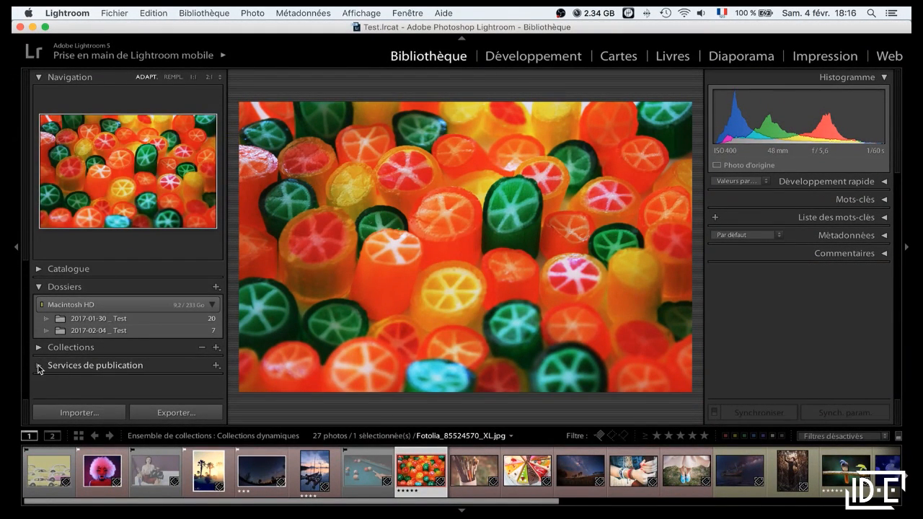
left_click(40, 366)
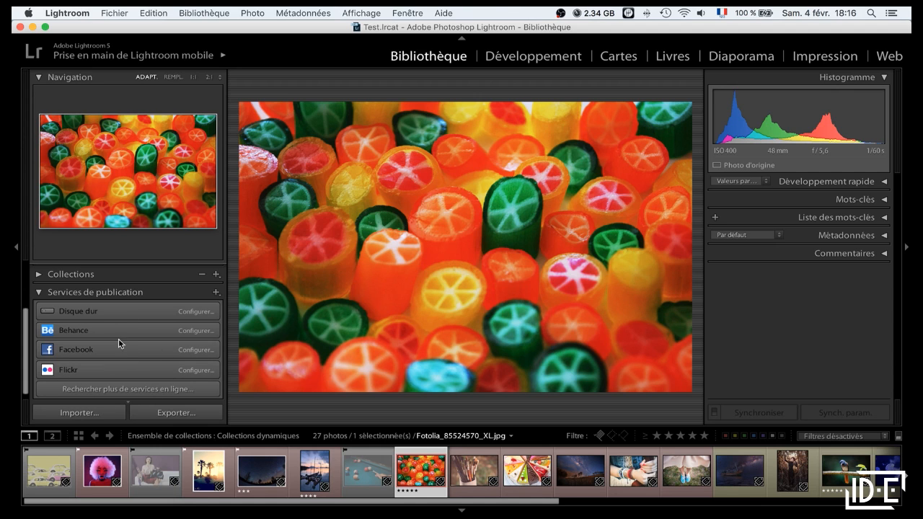
scroll(41, 296, "up", 1)
left_click(41, 297)
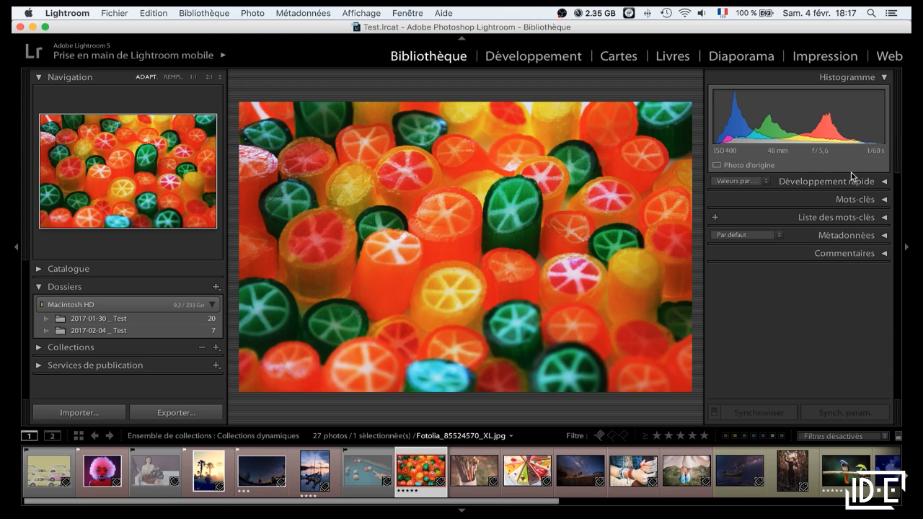
Step: Expand Développement rapide, try the Auto white balance on the candy photo and set it back to Telle quelle
left_click(874, 185)
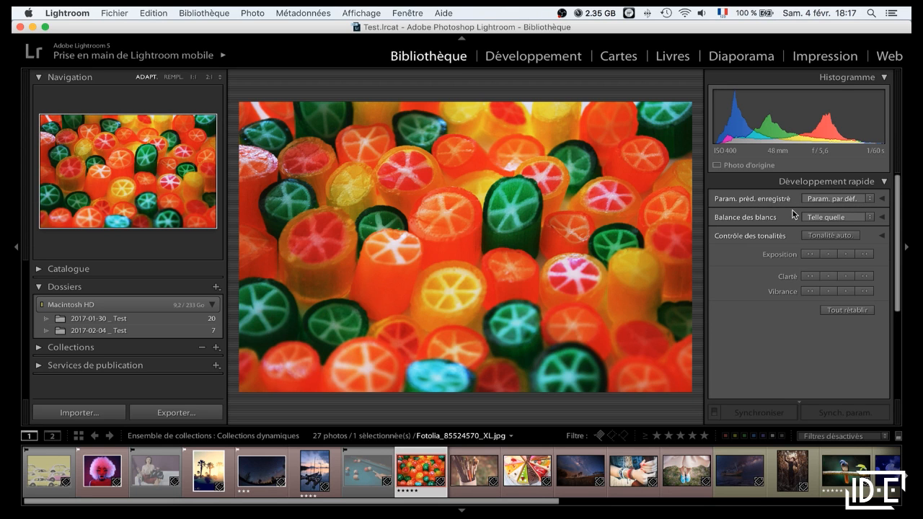
left_click(853, 220)
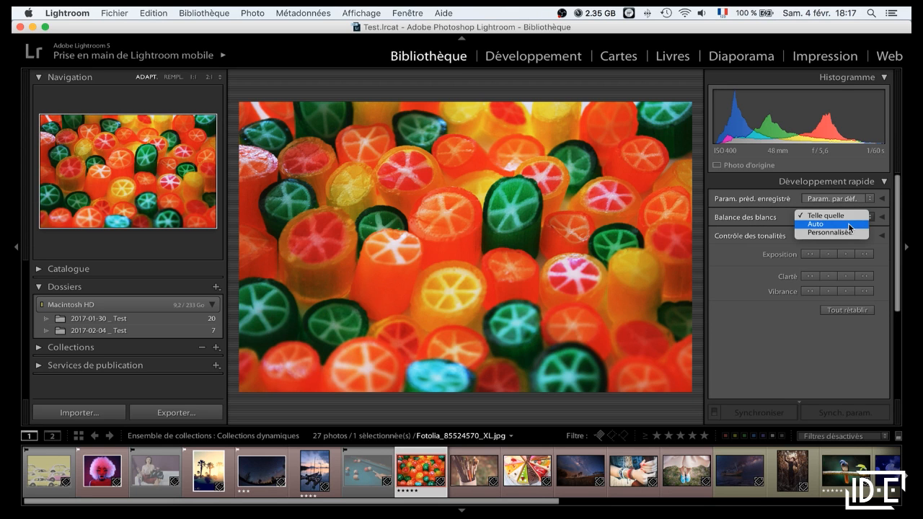
left_click(849, 228)
left_click(844, 217)
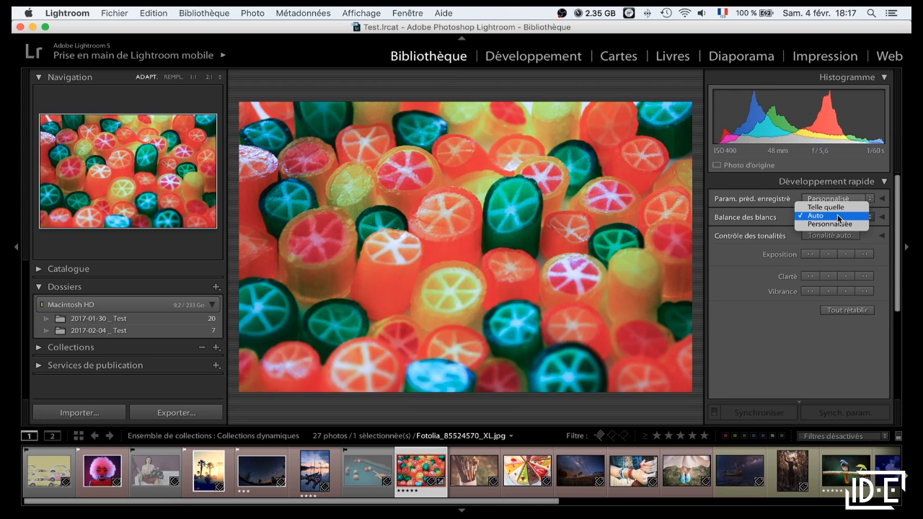
left_click(834, 207)
left_click(827, 218)
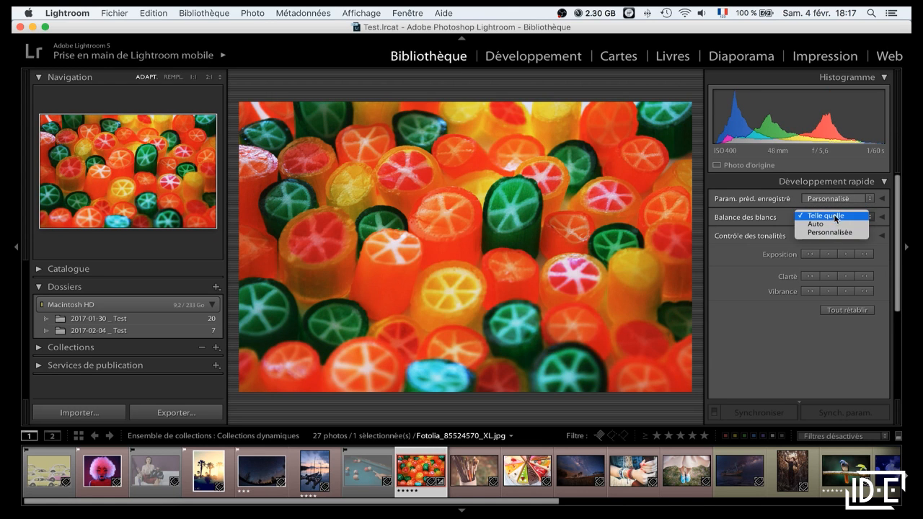
left_click(836, 219)
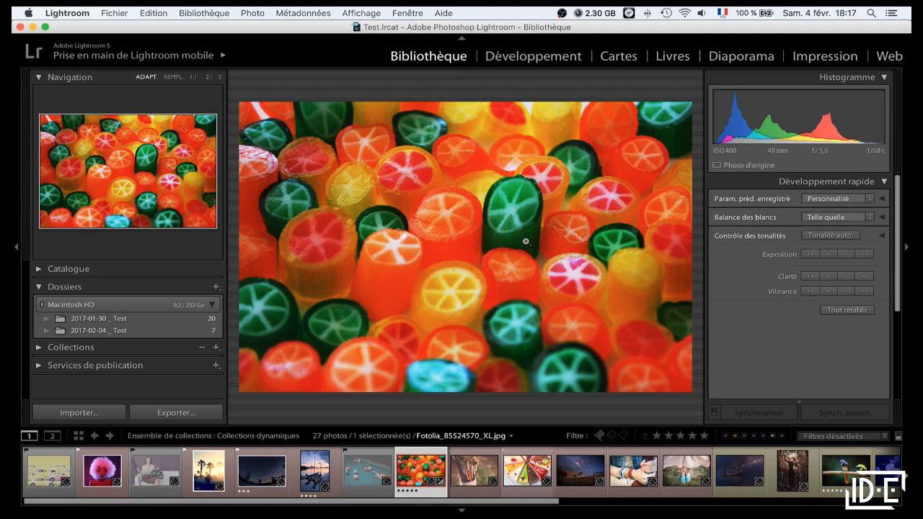
left_click(833, 216)
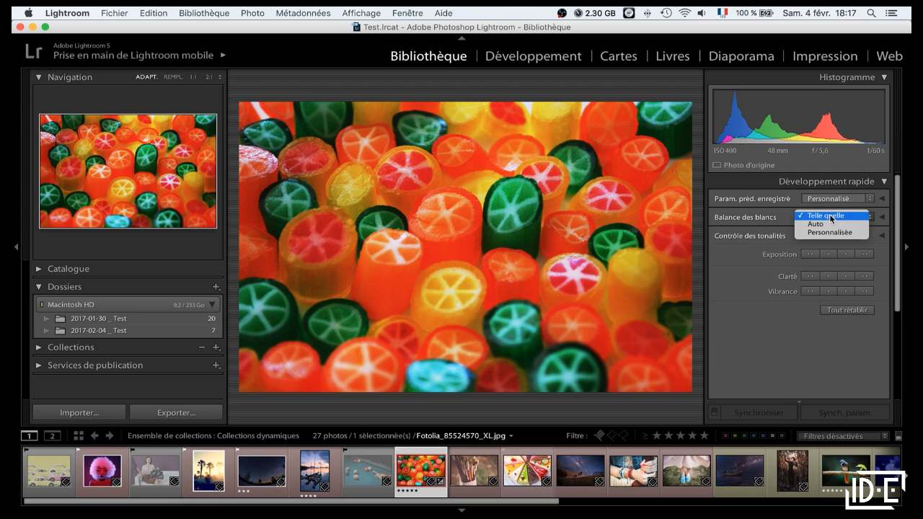
left_click(716, 312)
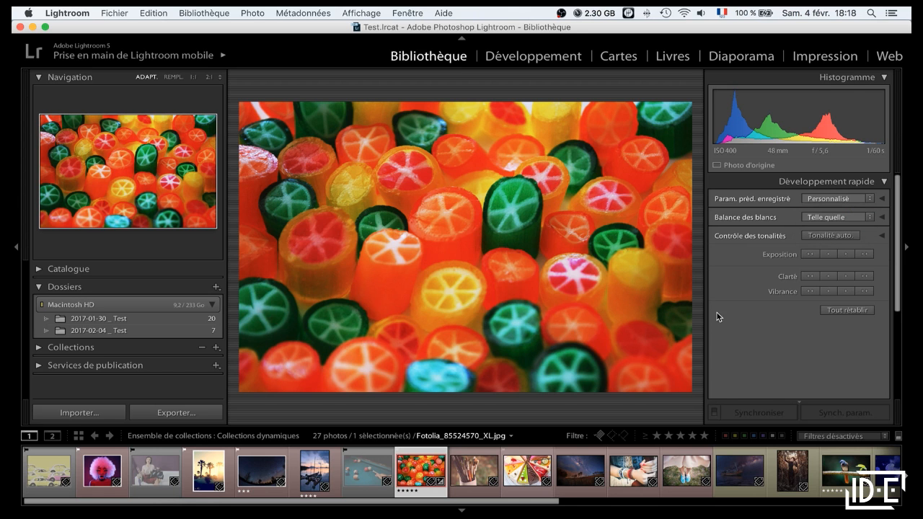
Step: Open the 2017-02-04 _ Test folder and examine the white balance presets offered for the raw vase photo without choosing another
left_click(101, 330)
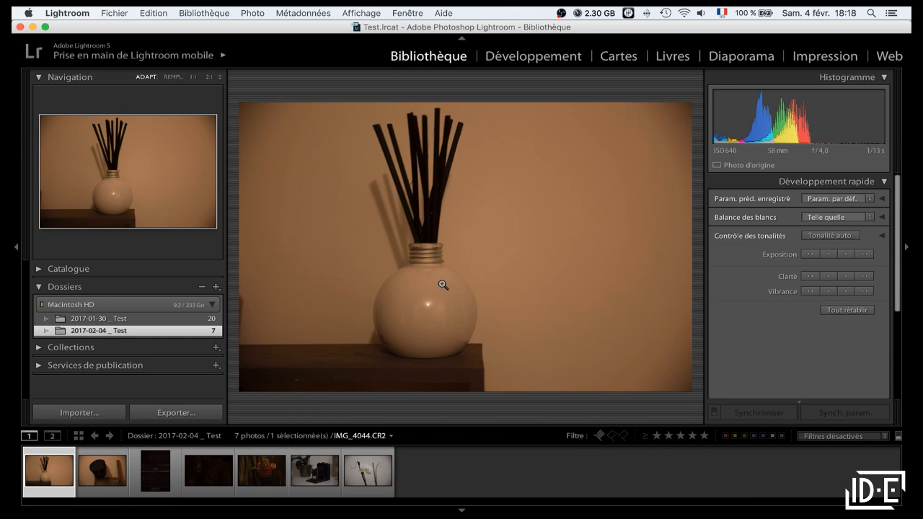
left_click(865, 217)
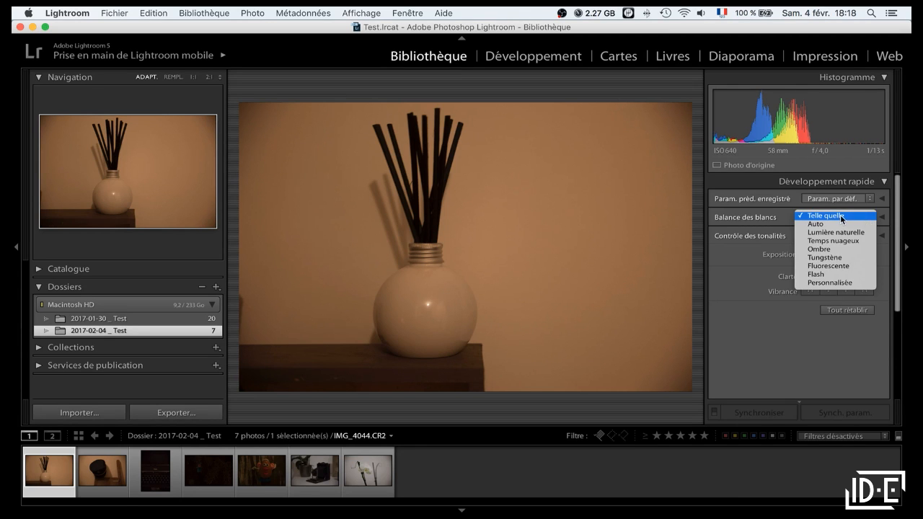
left_click(863, 218)
left_click(864, 218)
left_click(834, 219)
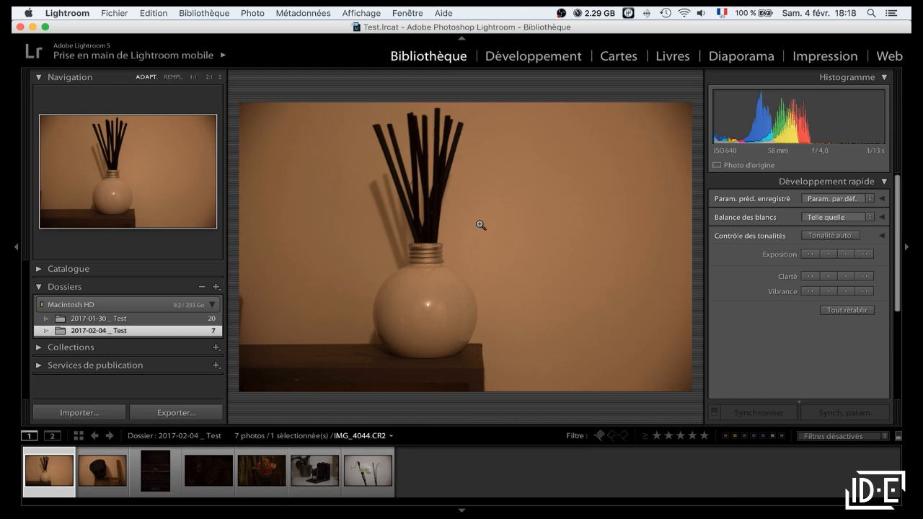
left_click(820, 218)
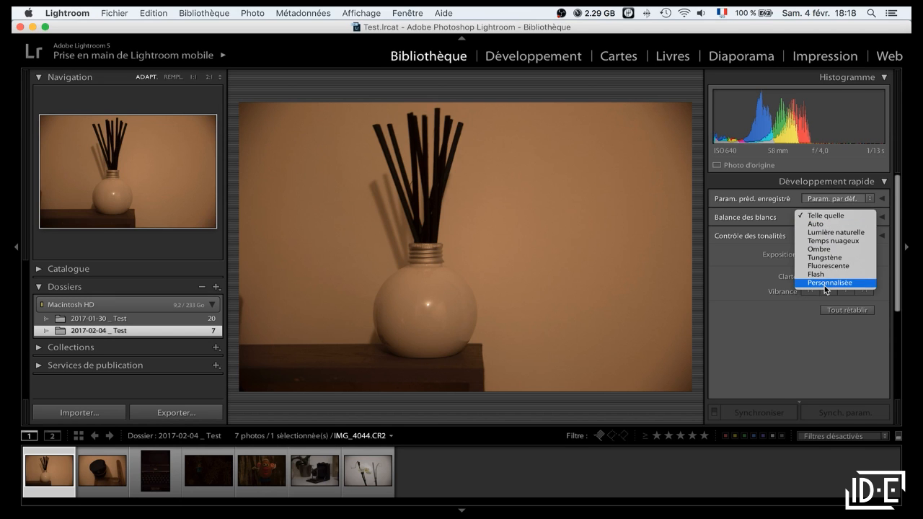
left_click(770, 224)
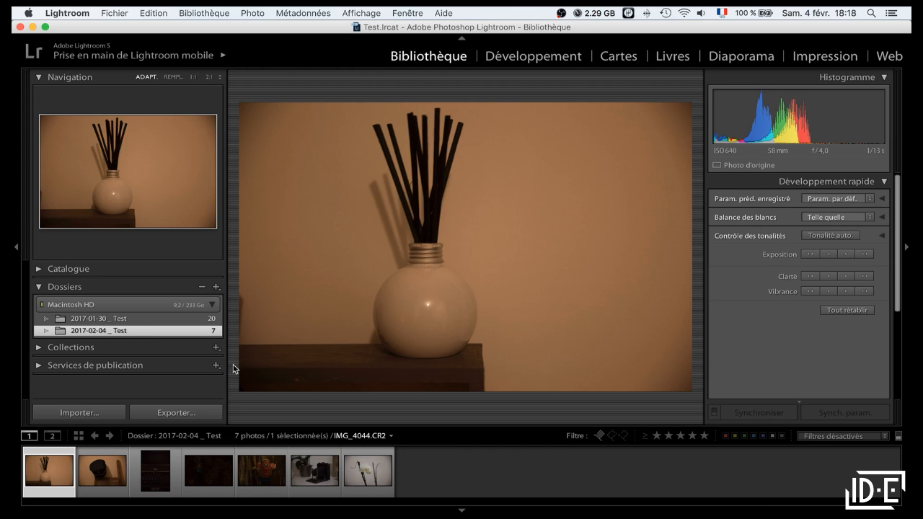
Step: Open the 2017-01-30 _ Test folder, try Tonalité auto. on the yellow cars photo and undo it
left_click(144, 319)
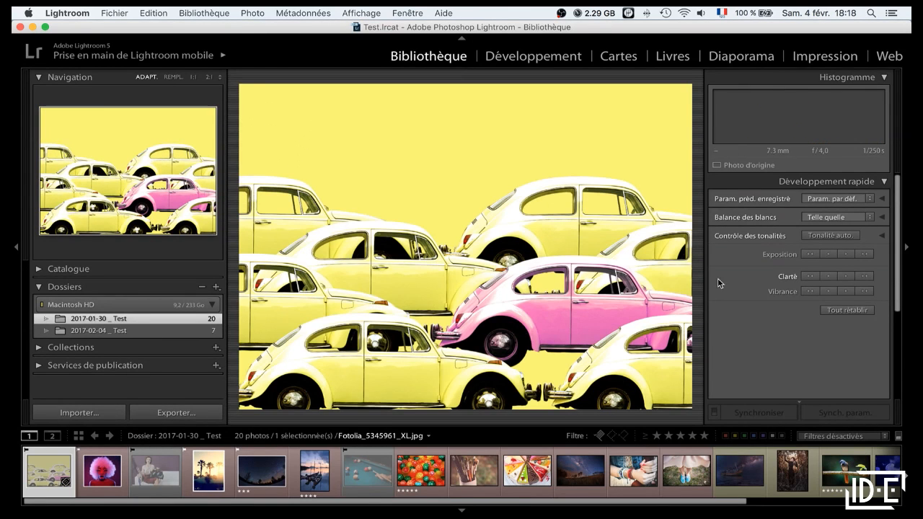
left_click(822, 236)
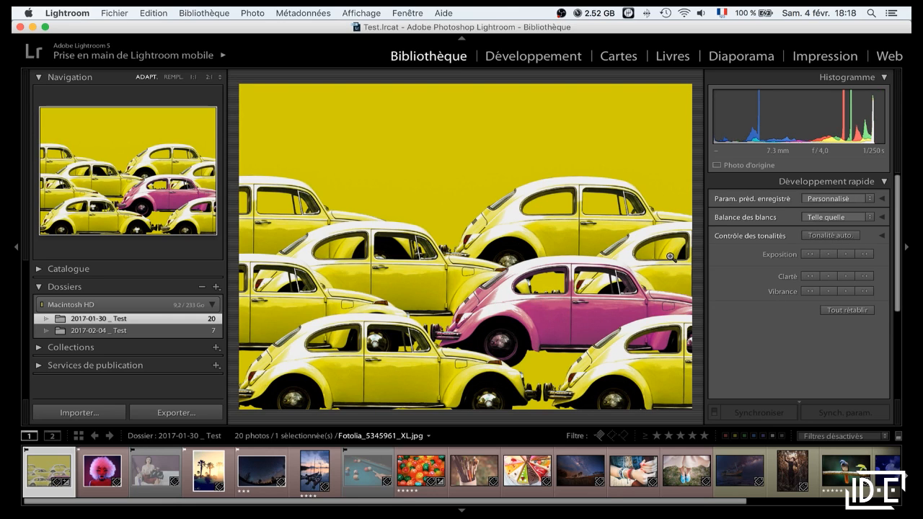
key("super+z")
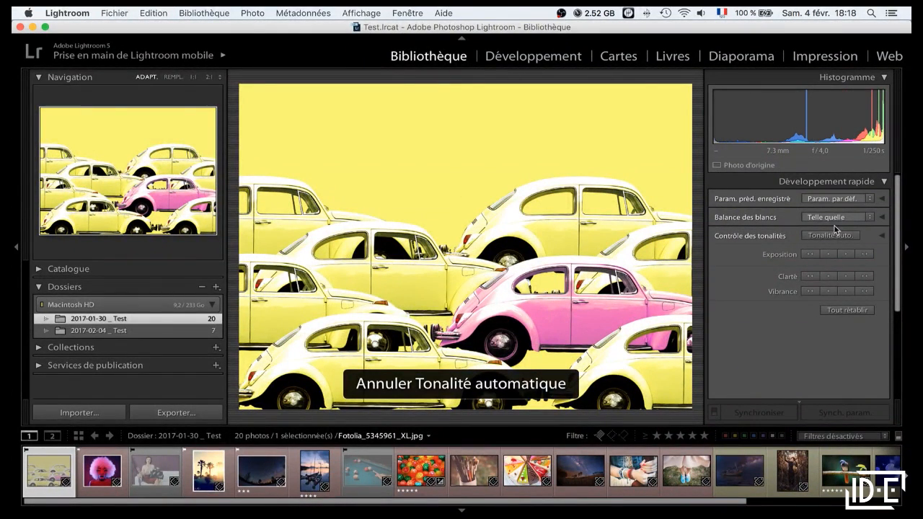